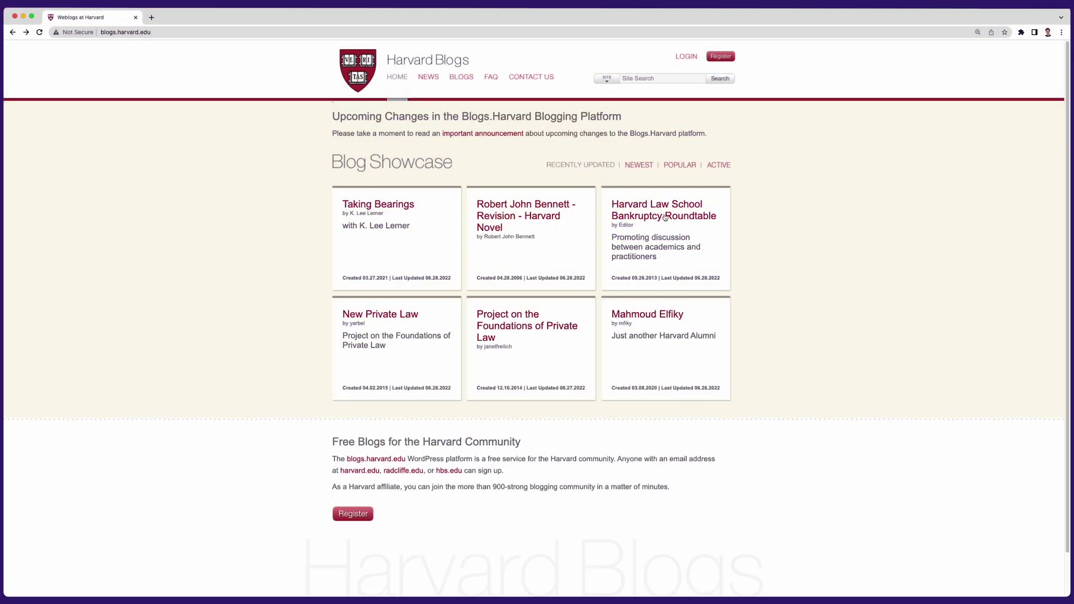
Step: Sort the Harvard Blog Showcase by newest and read through the Social Psychology and Anthropology post
click(637, 167)
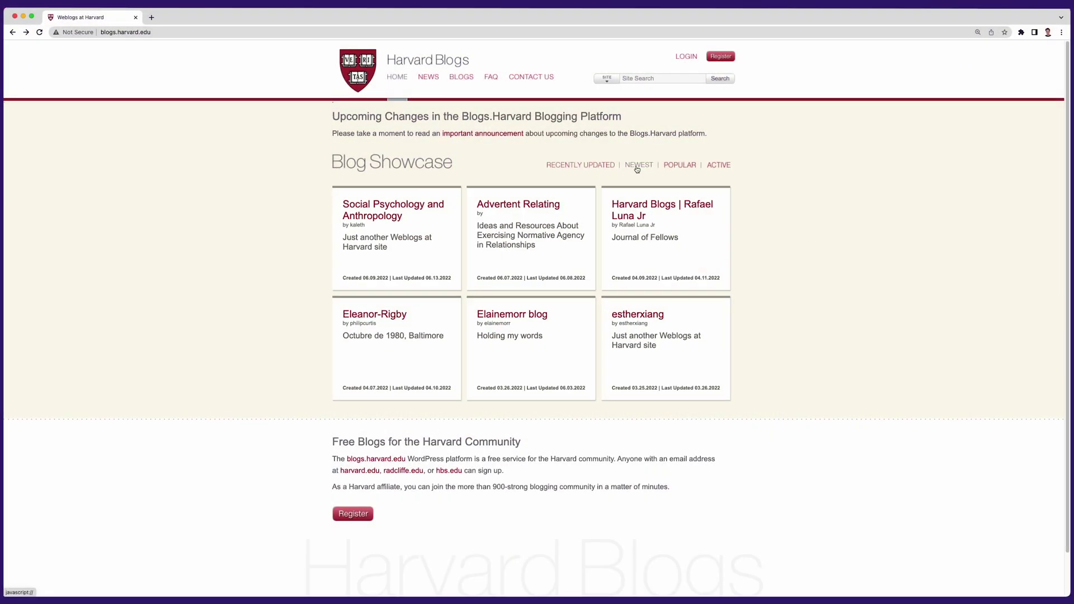
click(401, 204)
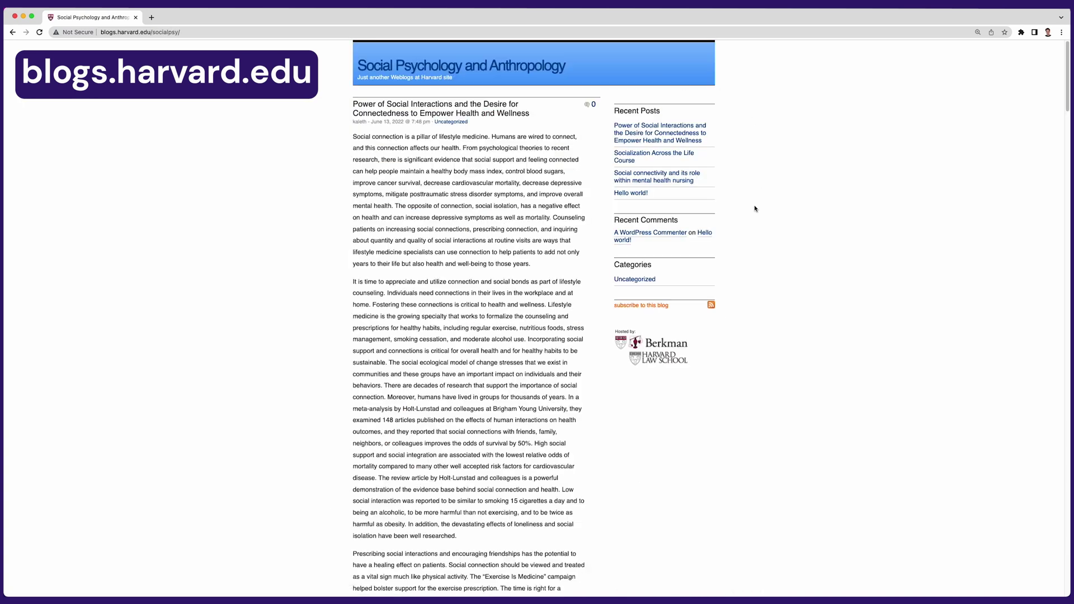
scroll(755, 209, down, 15)
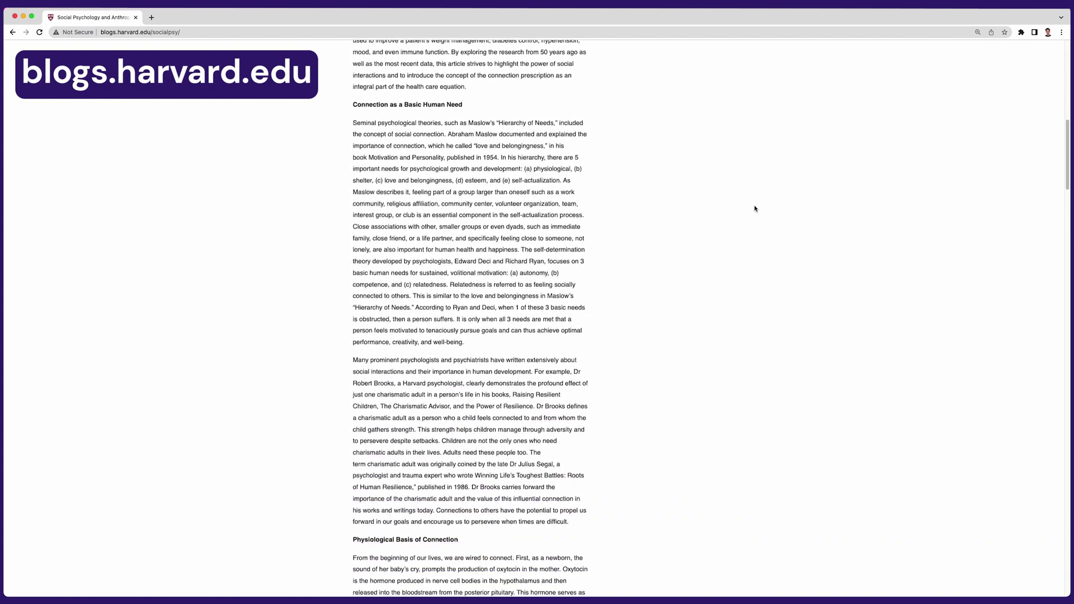
scroll(754, 208, down, 5)
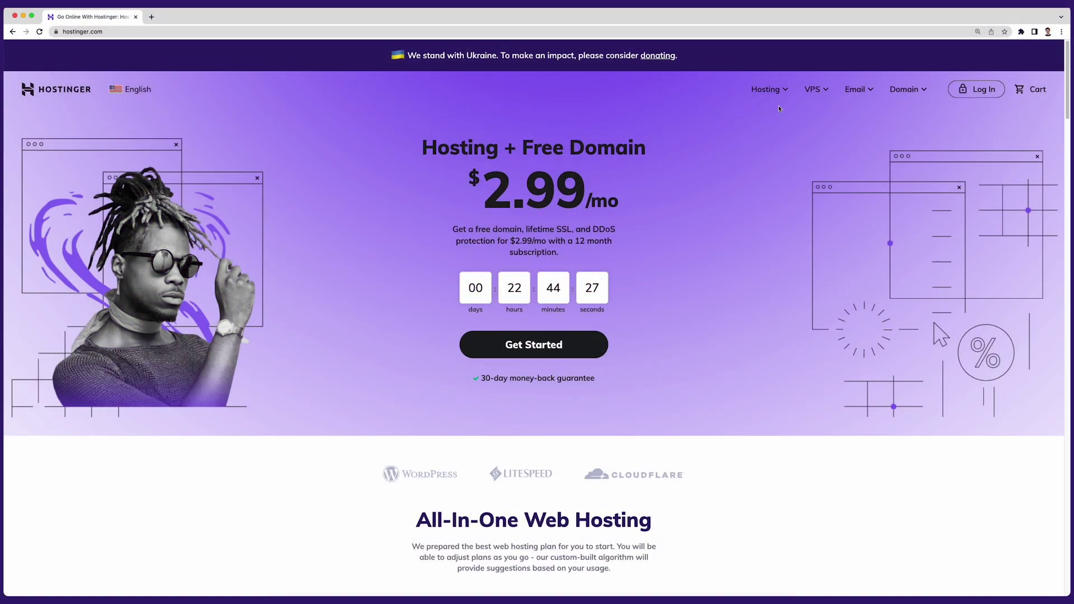
Step: Browse the WordPress hosting plans, keeping the recommended 6.0 version
mouse_move(771, 88)
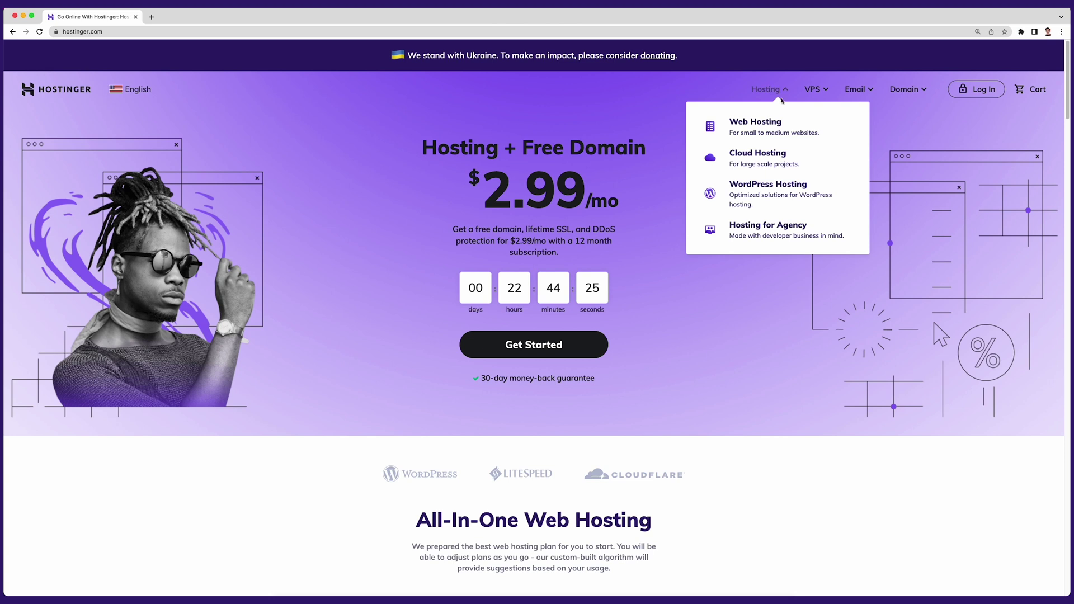
click(770, 194)
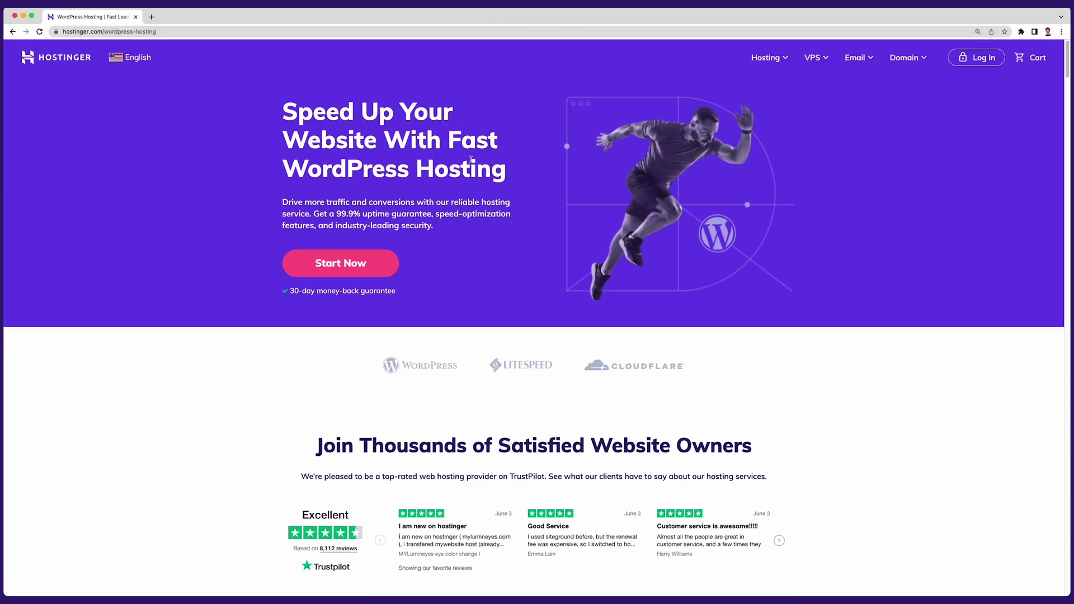
click(393, 259)
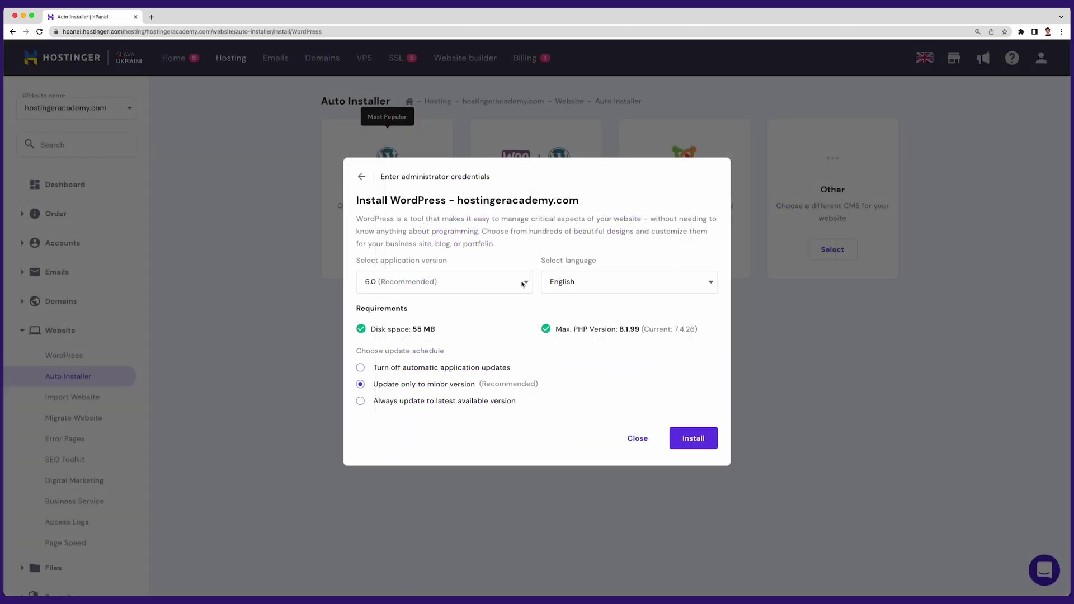
click(522, 282)
click(522, 283)
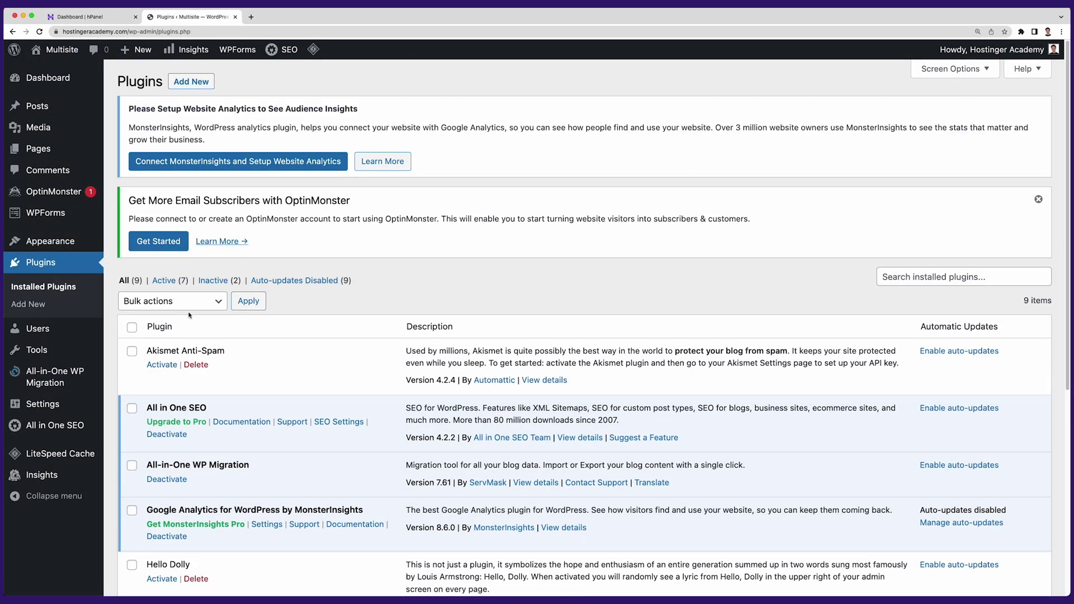
Step: Deactivate all installed WordPress plugins with the Deactivate bulk action
click(132, 328)
click(214, 302)
click(188, 328)
click(252, 305)
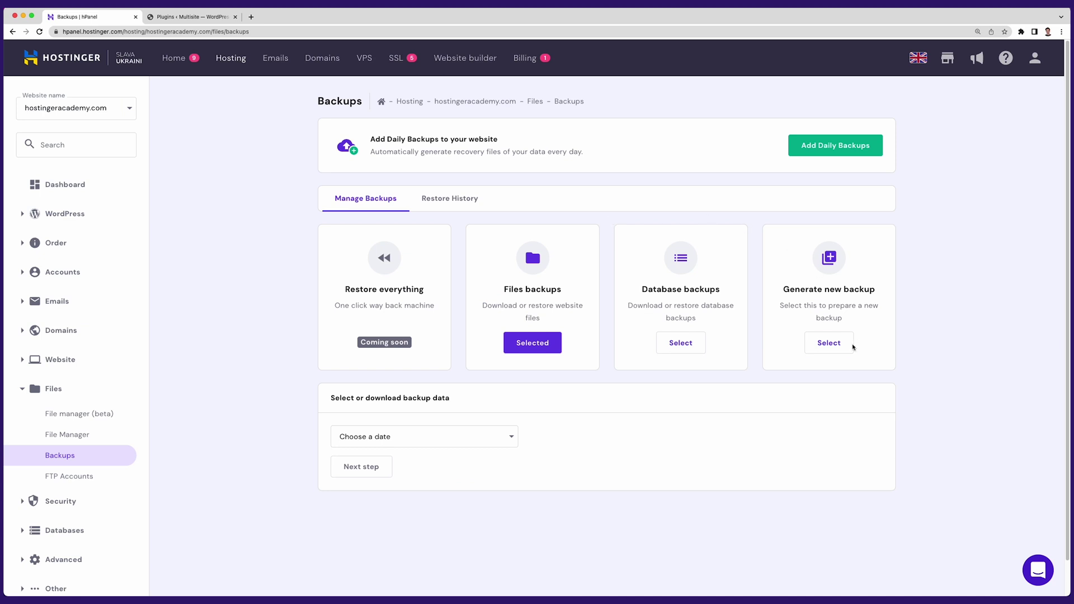
Step: Generate a new backup, then filter the hosting account tools by 'file'
click(850, 348)
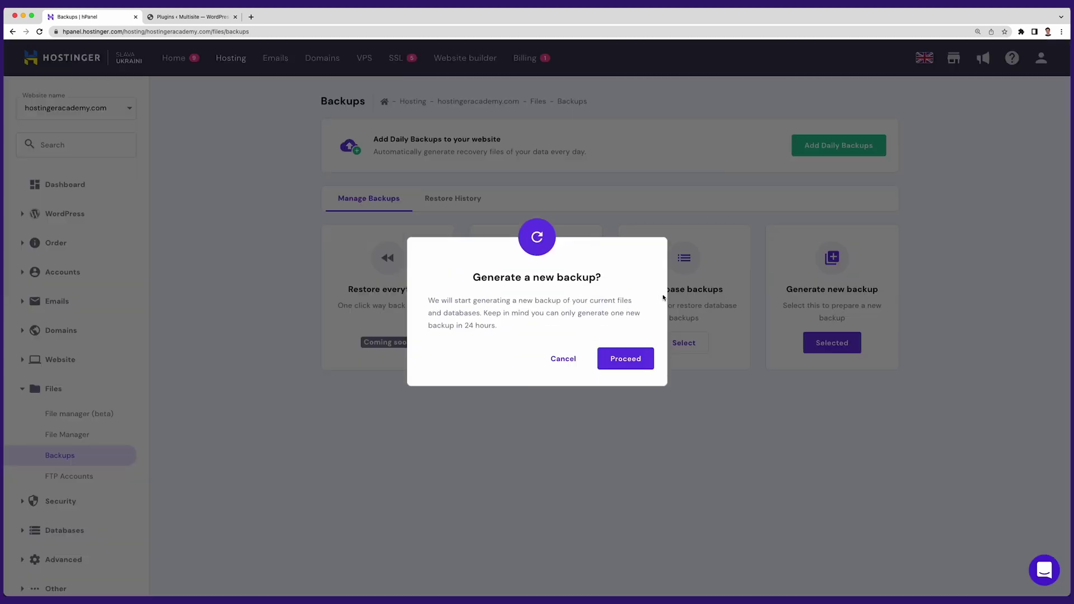
click(635, 360)
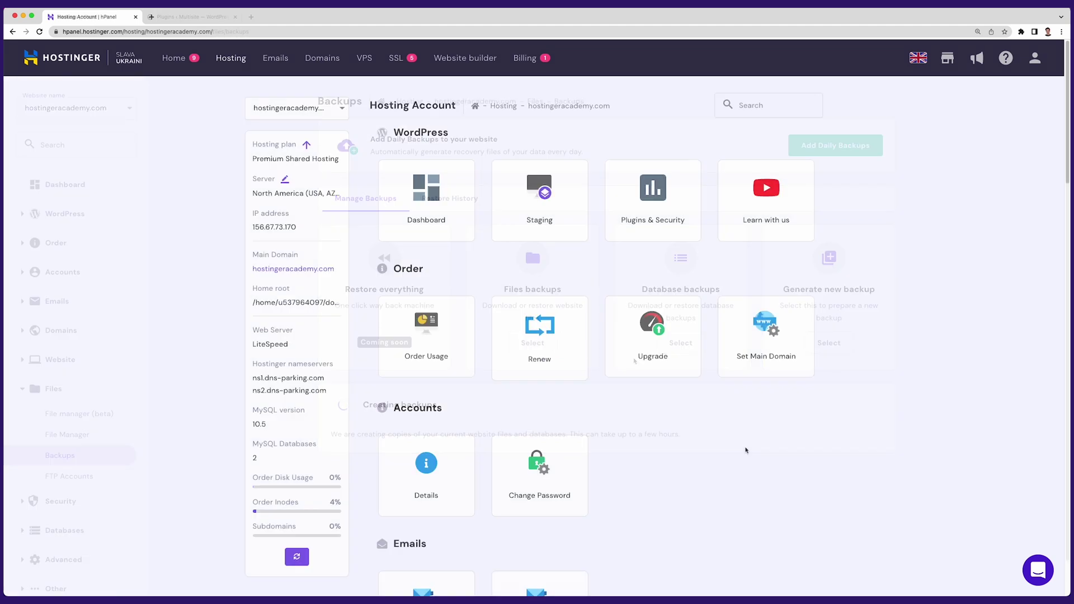
click(755, 111)
text(file)
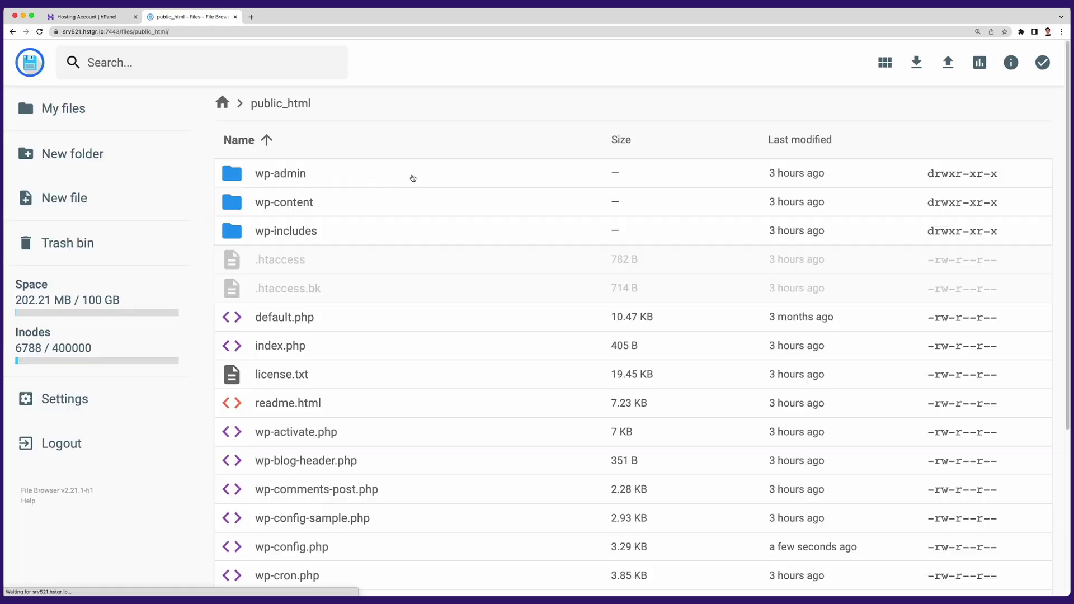
Step: Open wp-config.php and review the database user, password and stop-editing lines
click(363, 547)
double_click(357, 547)
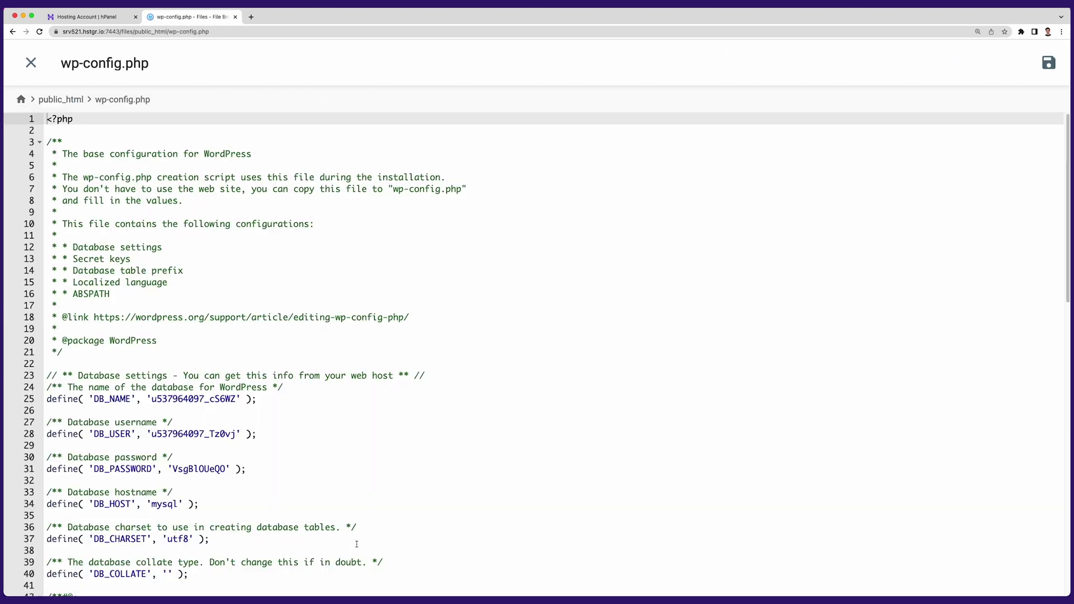
drag(256, 435, 51, 435)
drag(254, 470, 47, 470)
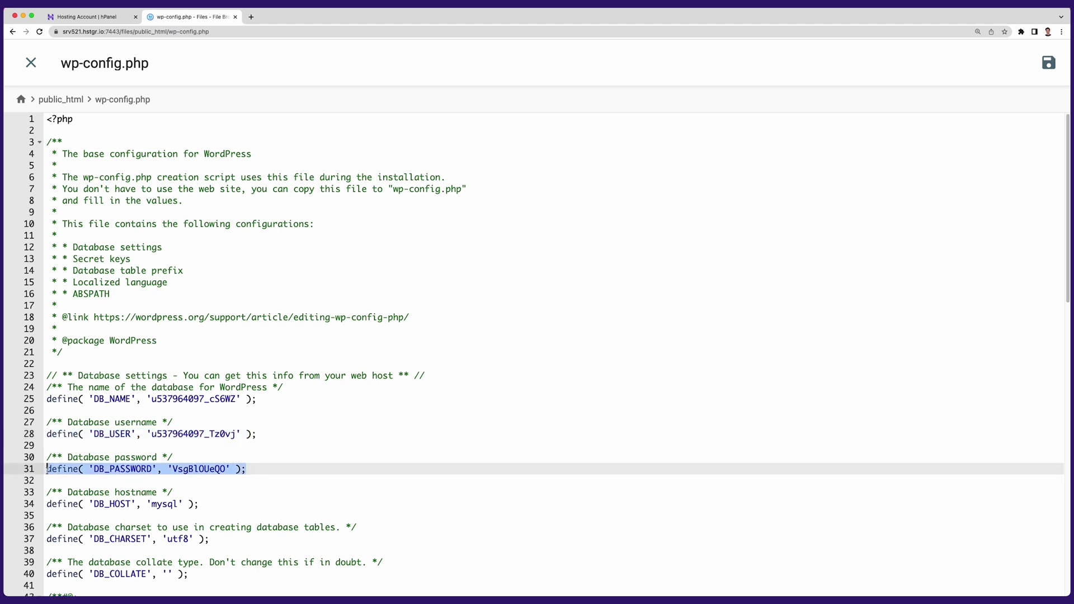
click(329, 479)
scroll(464, 474, down, 7)
scroll(463, 474, down, 6)
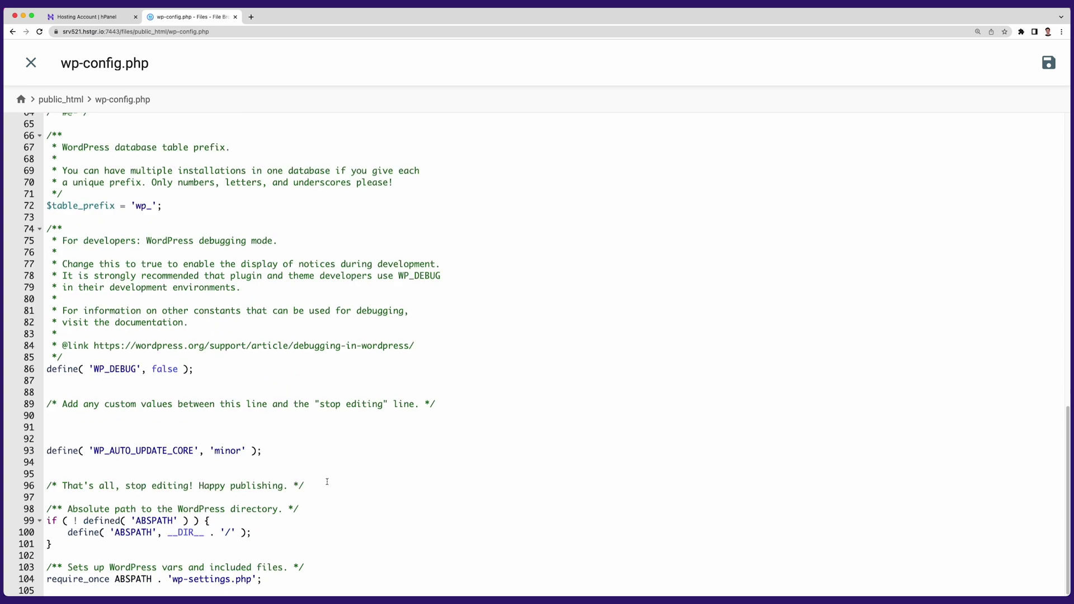
drag(326, 483, 46, 482)
Step: Paste the WP_ALLOW_MULTISITE lines at line 95, save wp-config.php, and return to hPanel
click(57, 467)
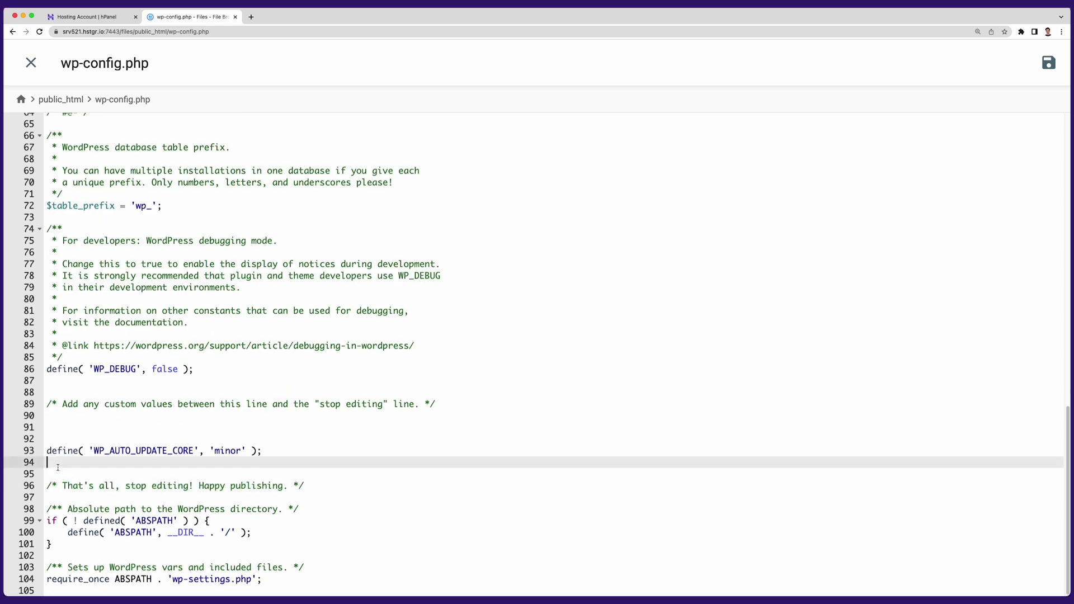
key(Return)
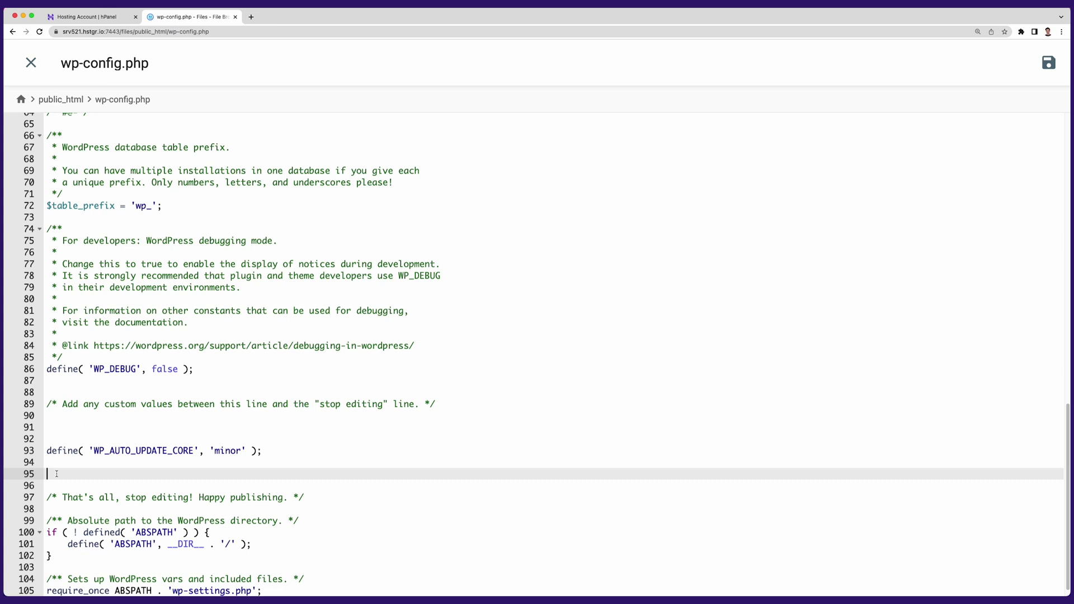
right_click(56, 474)
click(75, 496)
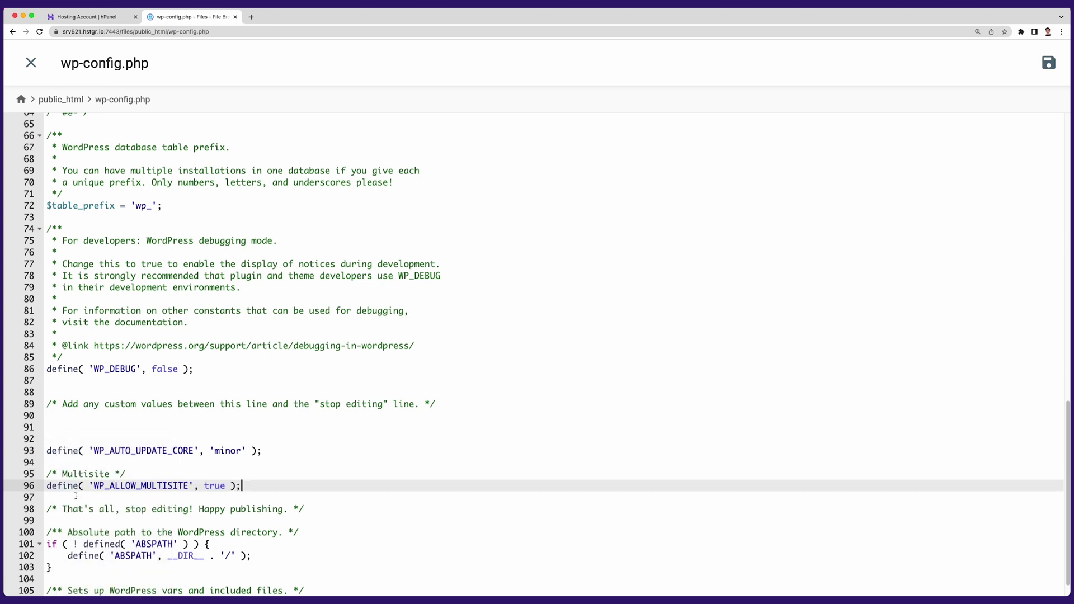
click(314, 509)
scroll(316, 509, down, 1)
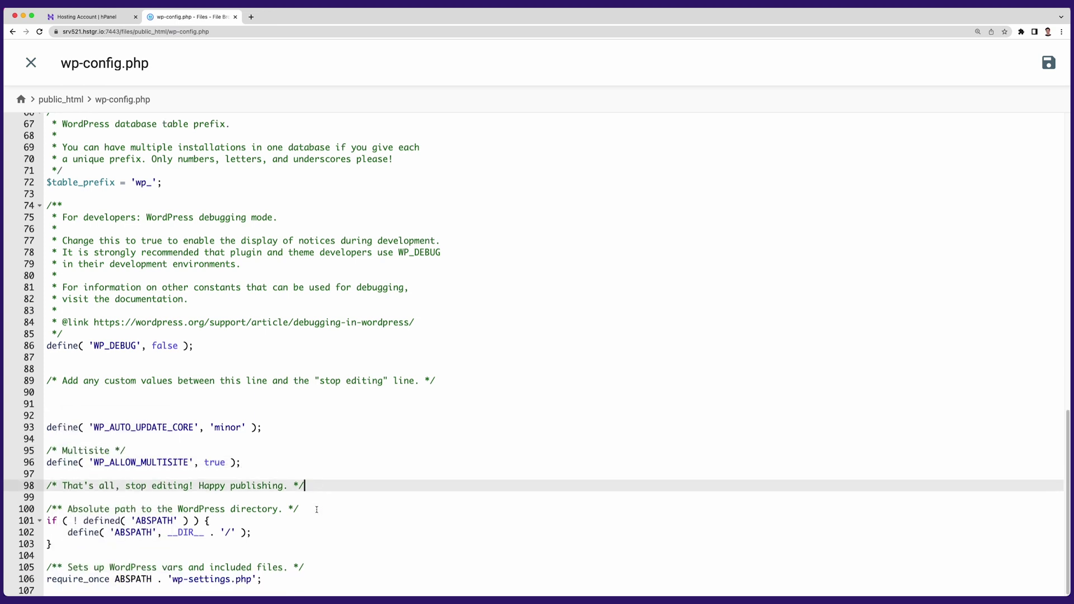
drag(258, 466, 47, 449)
click(325, 466)
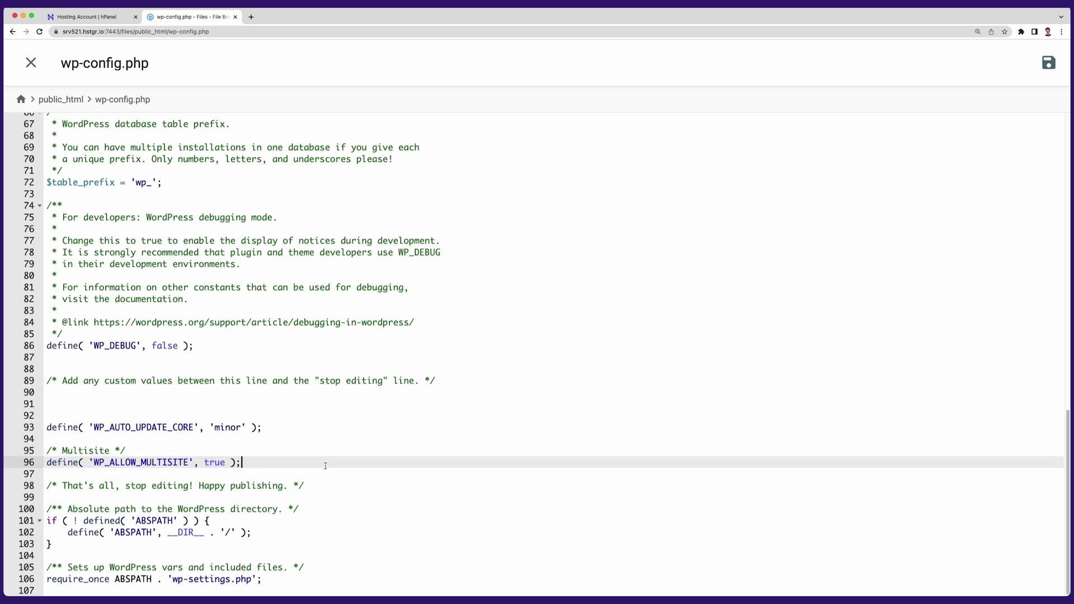
click(1050, 61)
click(31, 62)
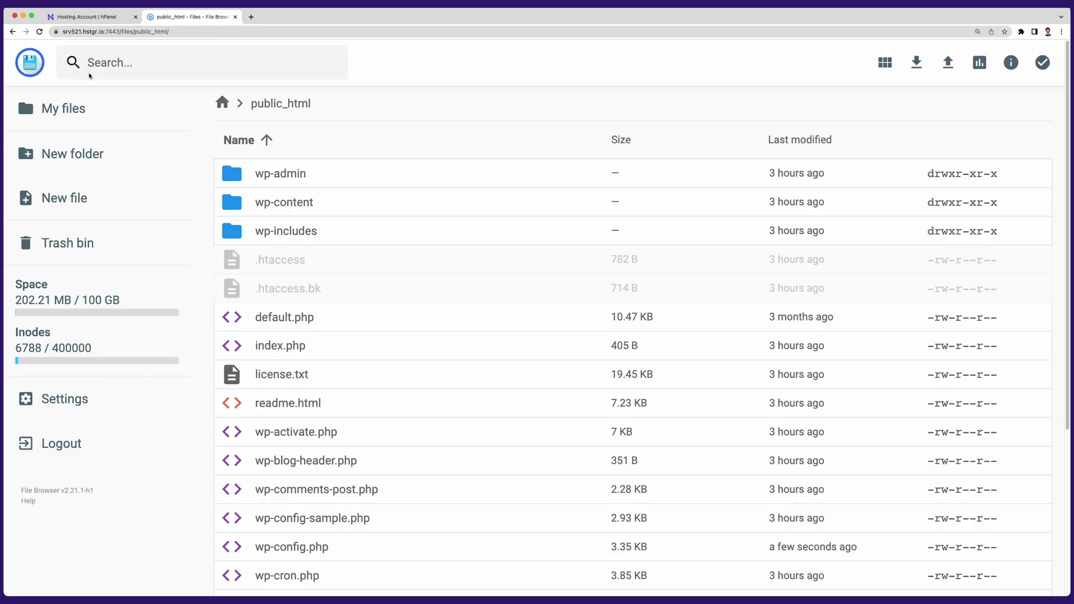
click(85, 17)
Step: In Network Setup, choose Sub-domains and confirm the 'Multisite Sites' title and admin e-mail
click(814, 105)
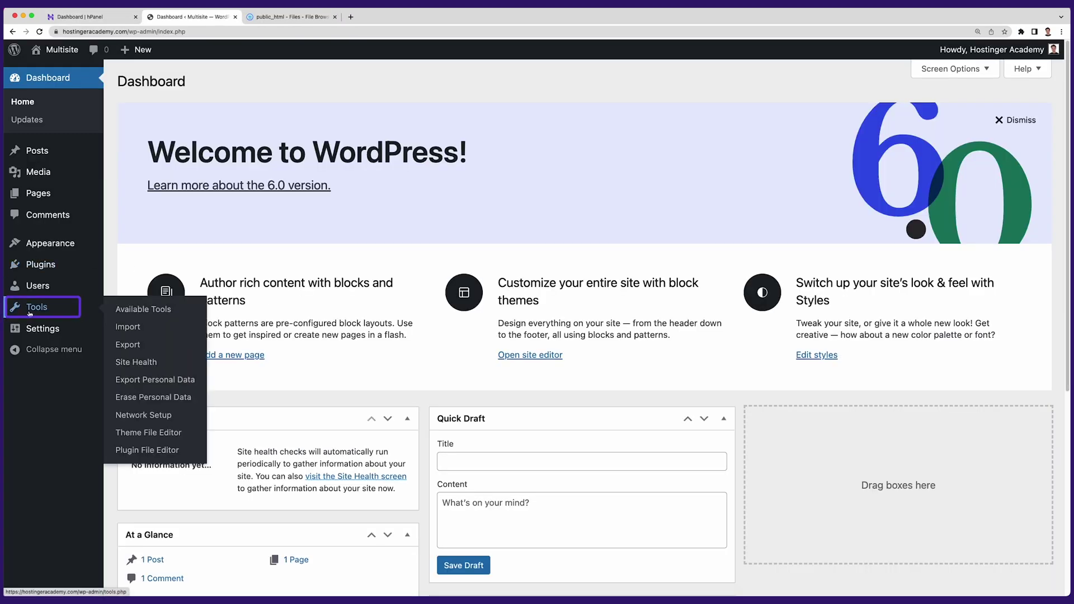
click(164, 423)
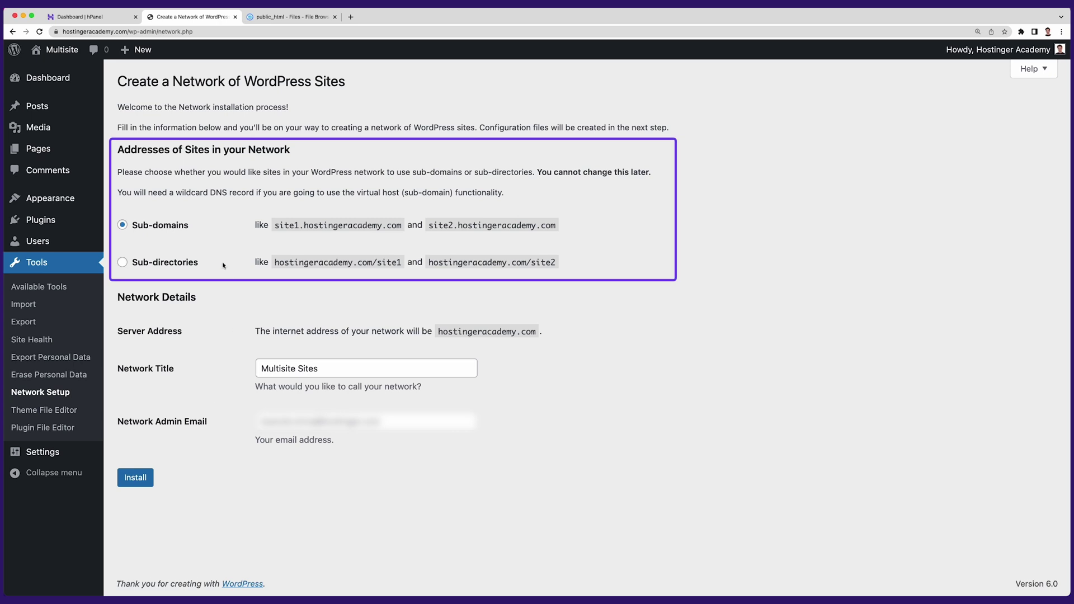
click(163, 227)
click(176, 267)
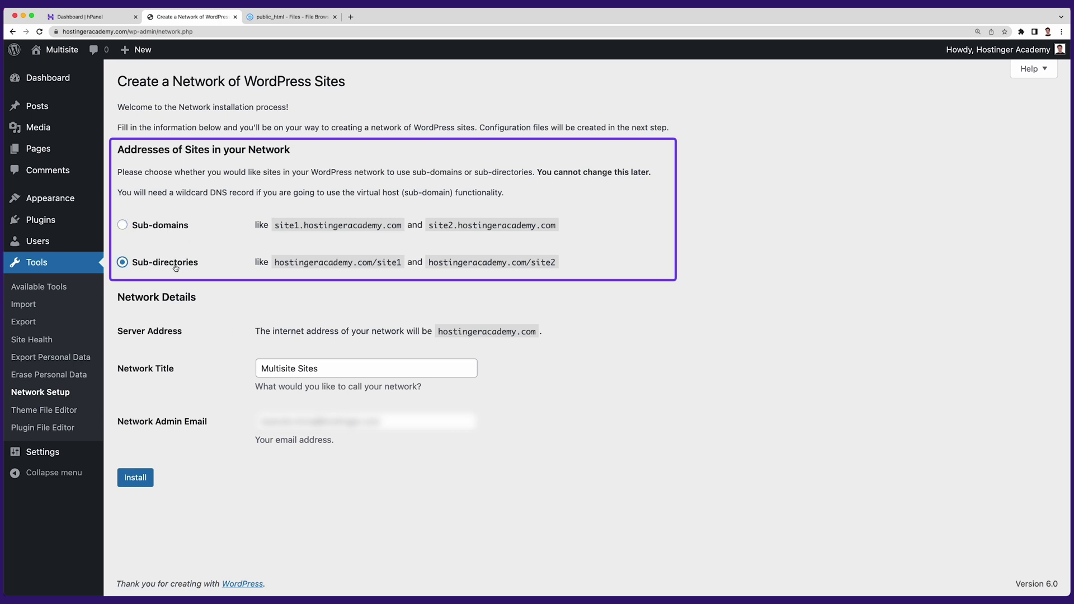
click(181, 226)
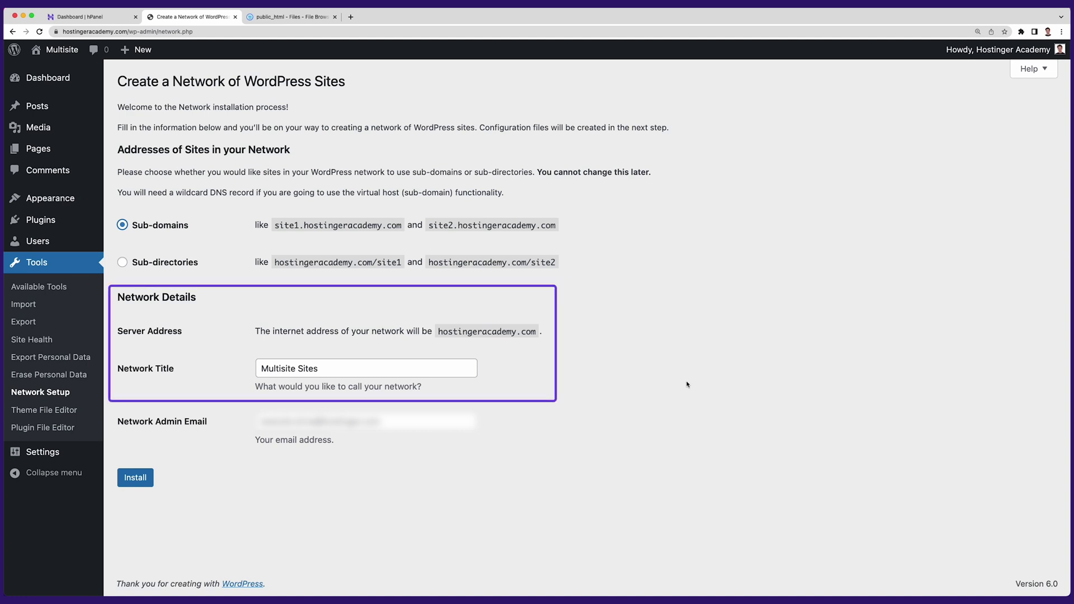
click(319, 368)
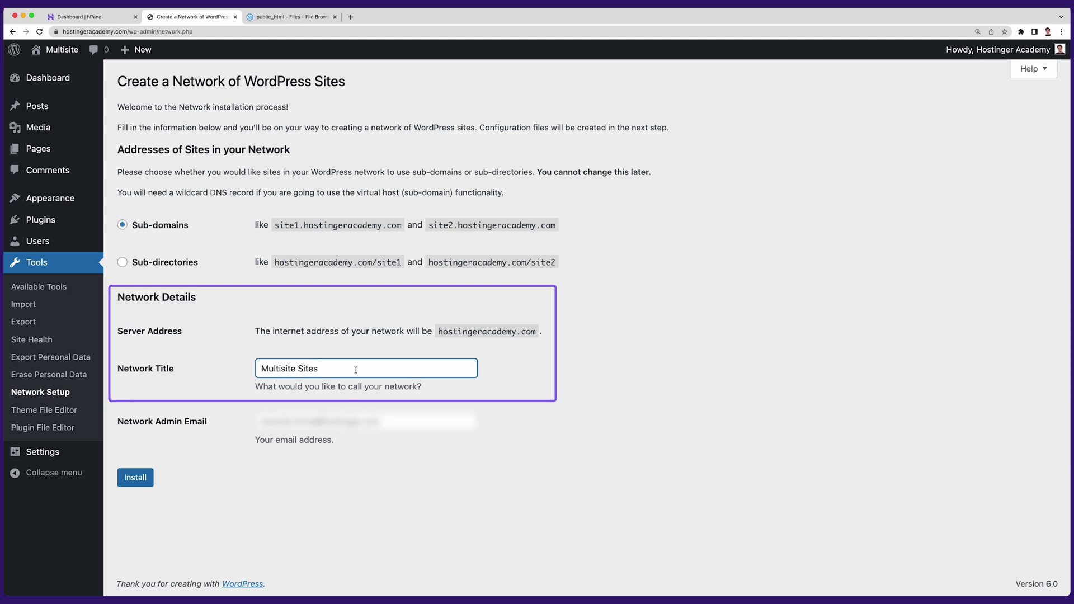
drag(319, 368, 261, 372)
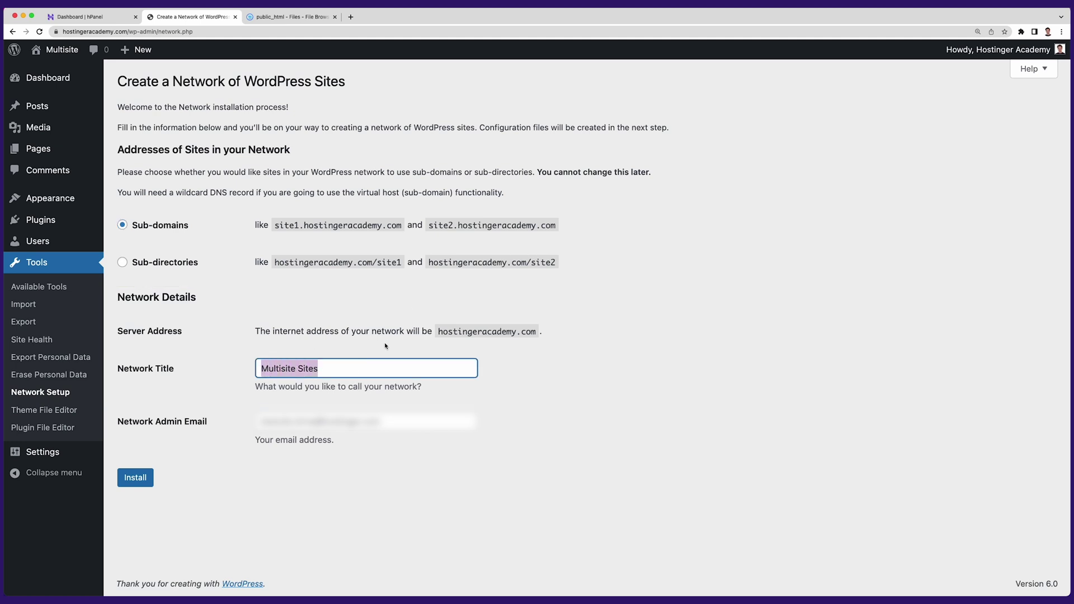
click(408, 420)
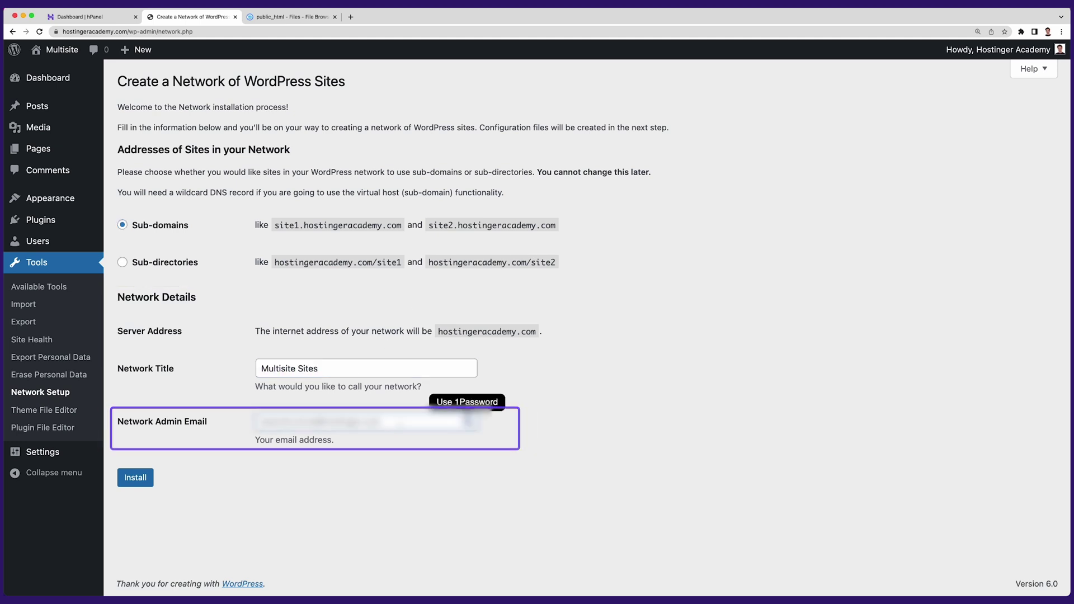
click(432, 496)
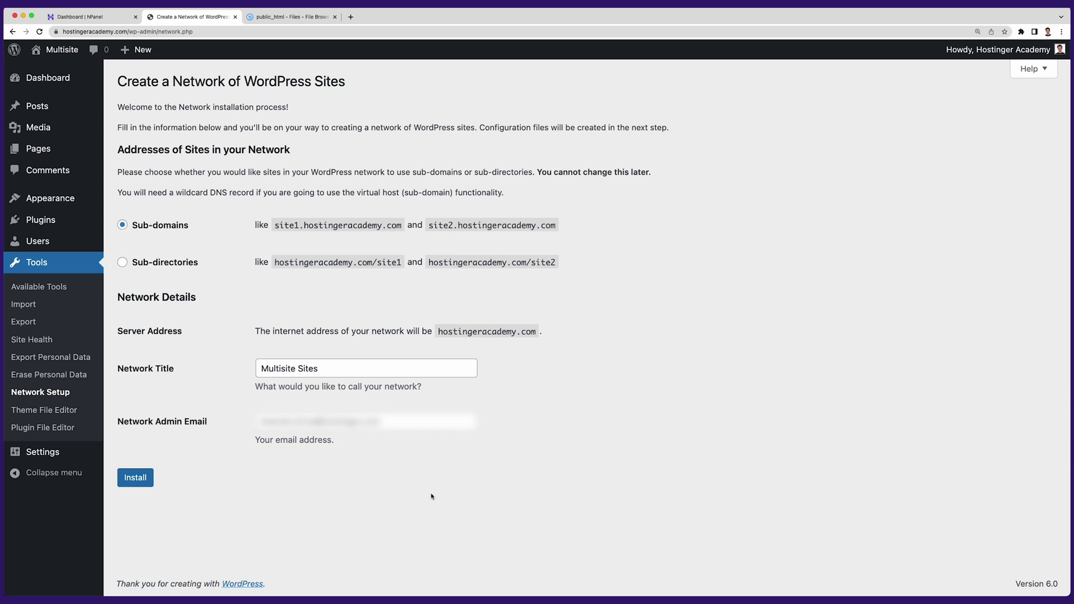
Step: Install the network, then copy the six wp-config.php define lines from the instructions
click(144, 480)
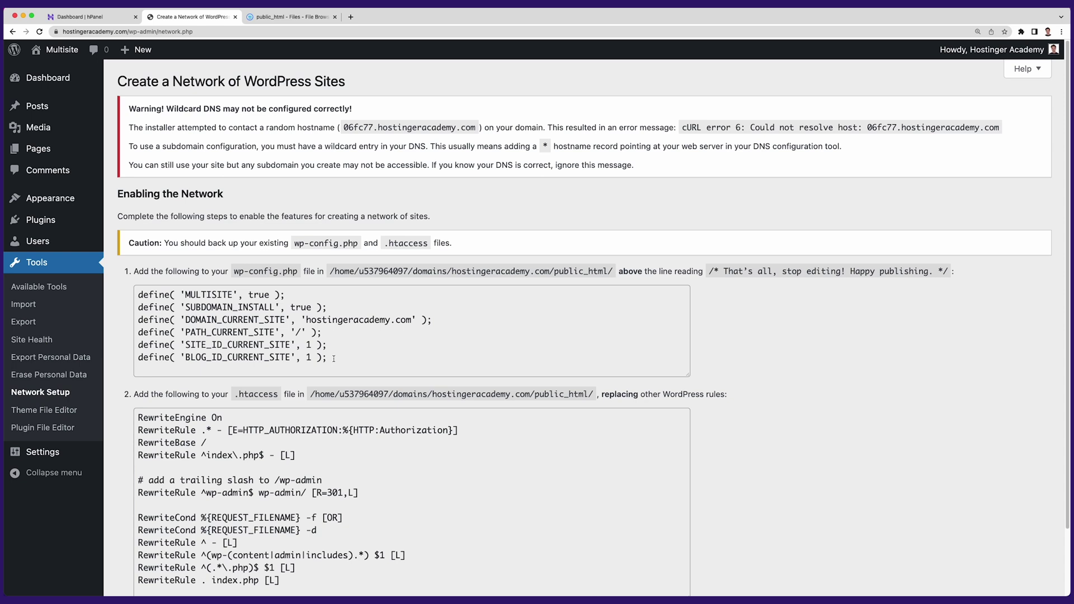
drag(334, 358, 140, 295)
right_click(207, 334)
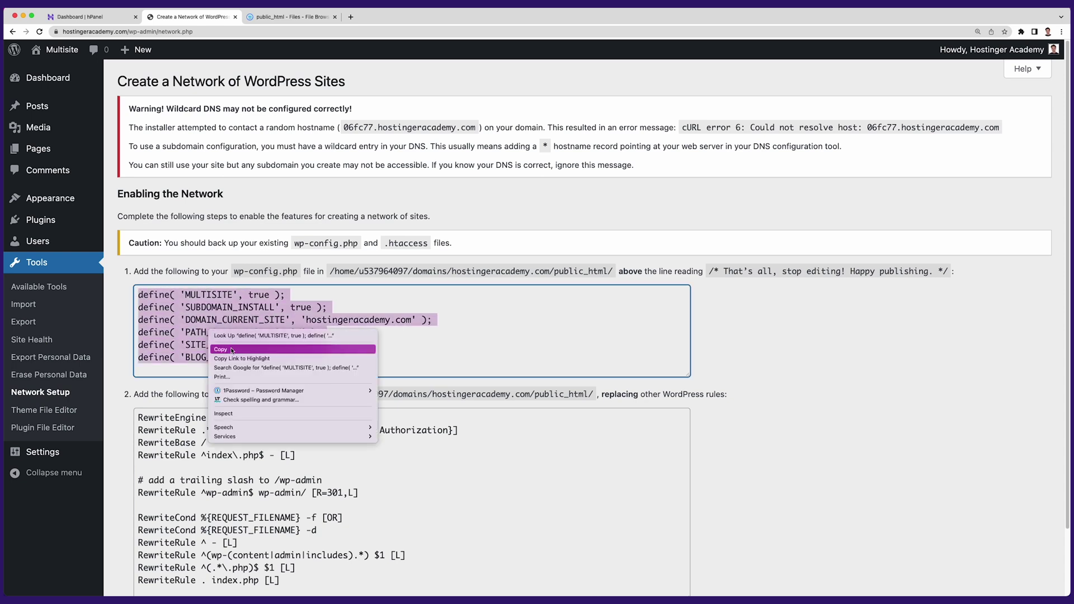
click(231, 347)
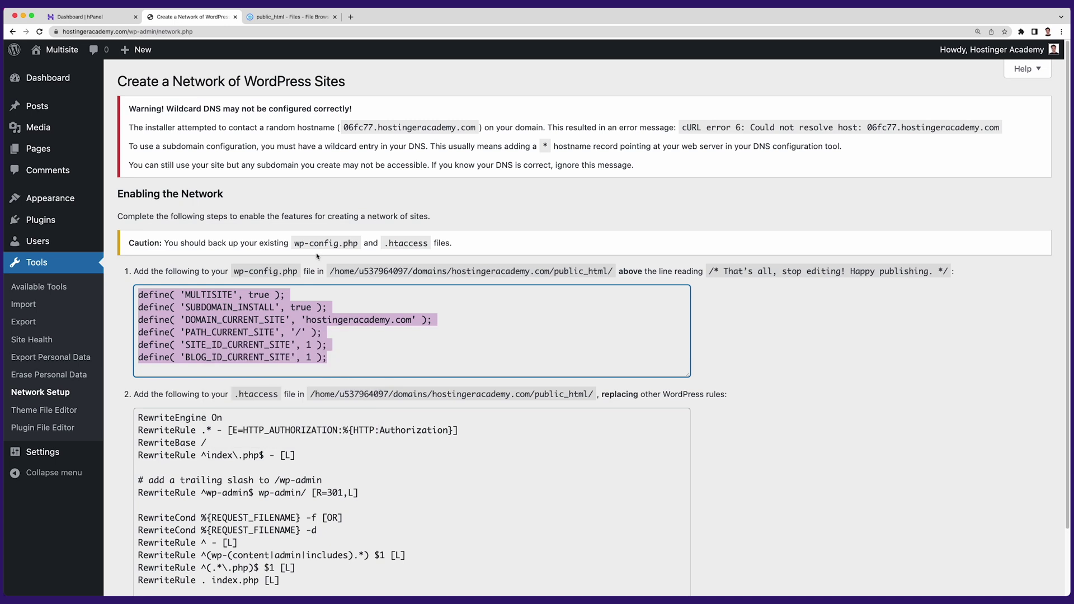
Step: Paste the six multisite define lines below WP_ALLOW_MULTISITE at line 98 in wp-config.php and save
click(310, 24)
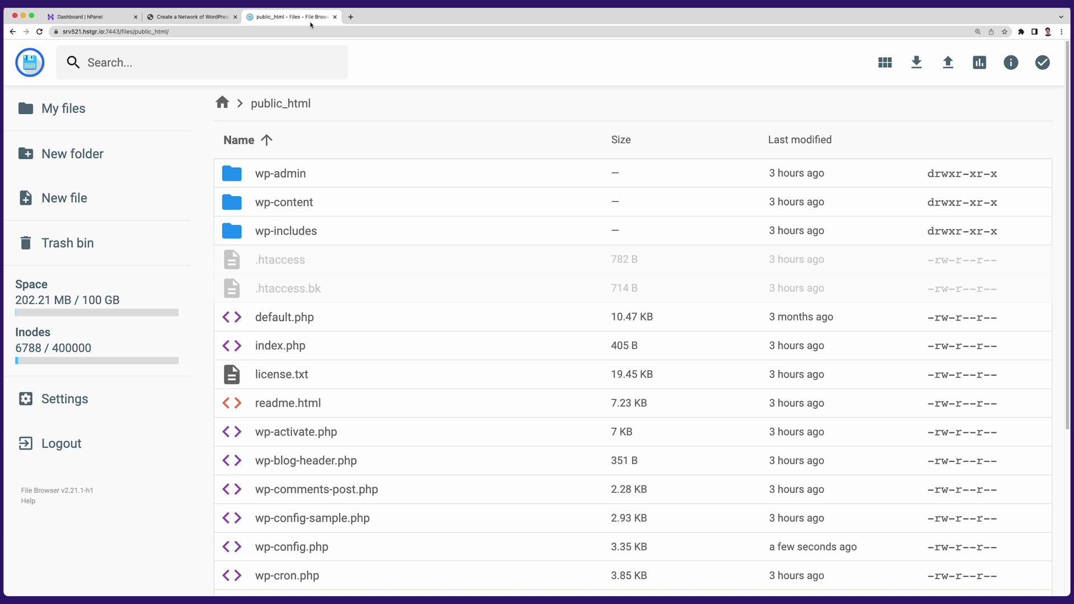
double_click(307, 545)
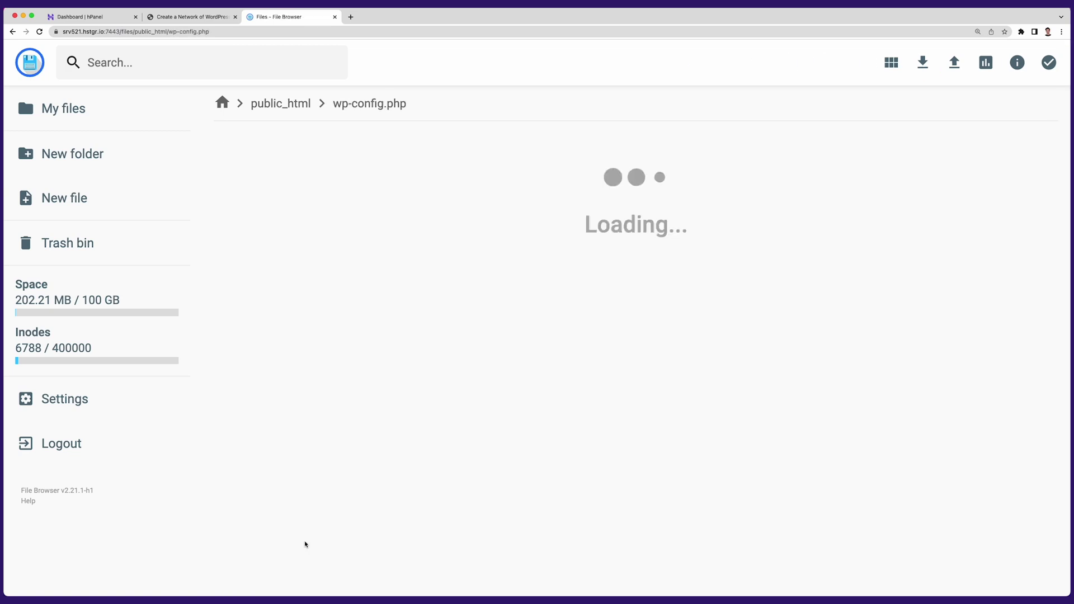
scroll(333, 482, down, 12)
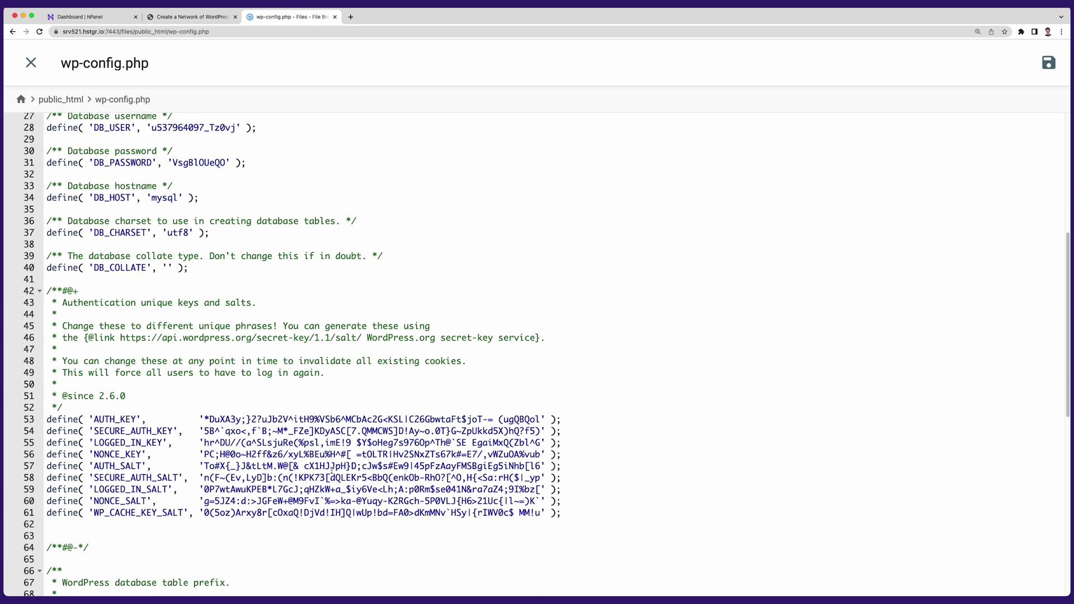
scroll(332, 471, down, 2)
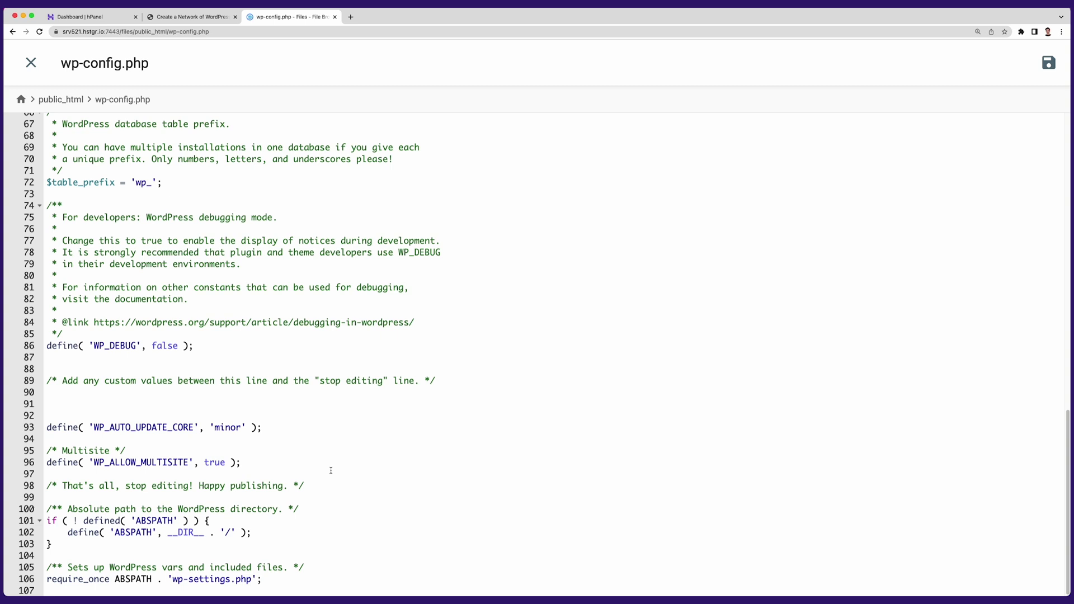
click(255, 464)
key(Return)
key(Return)
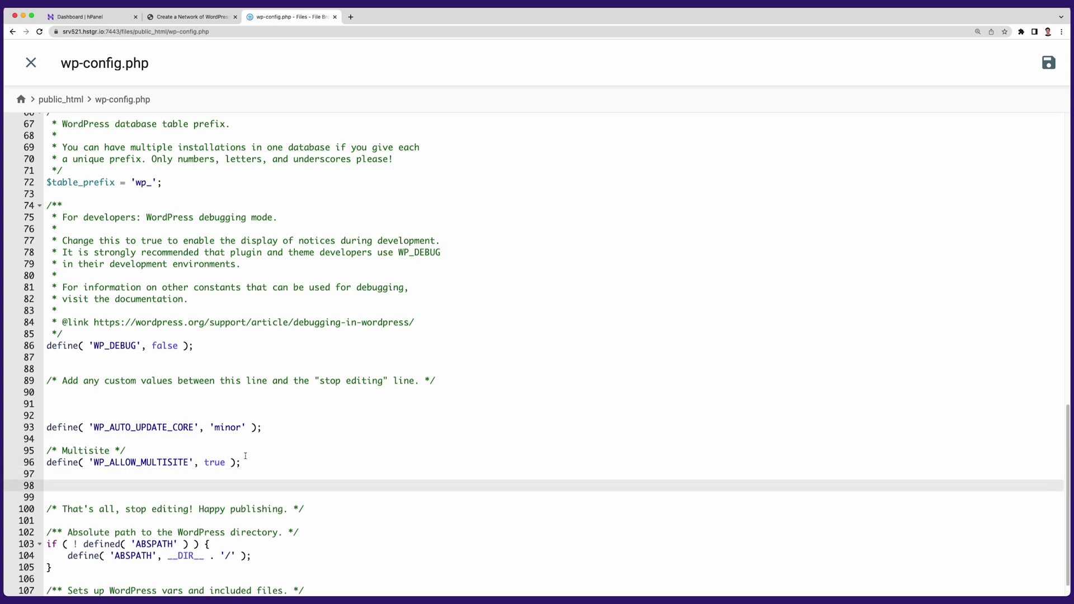
right_click(105, 484)
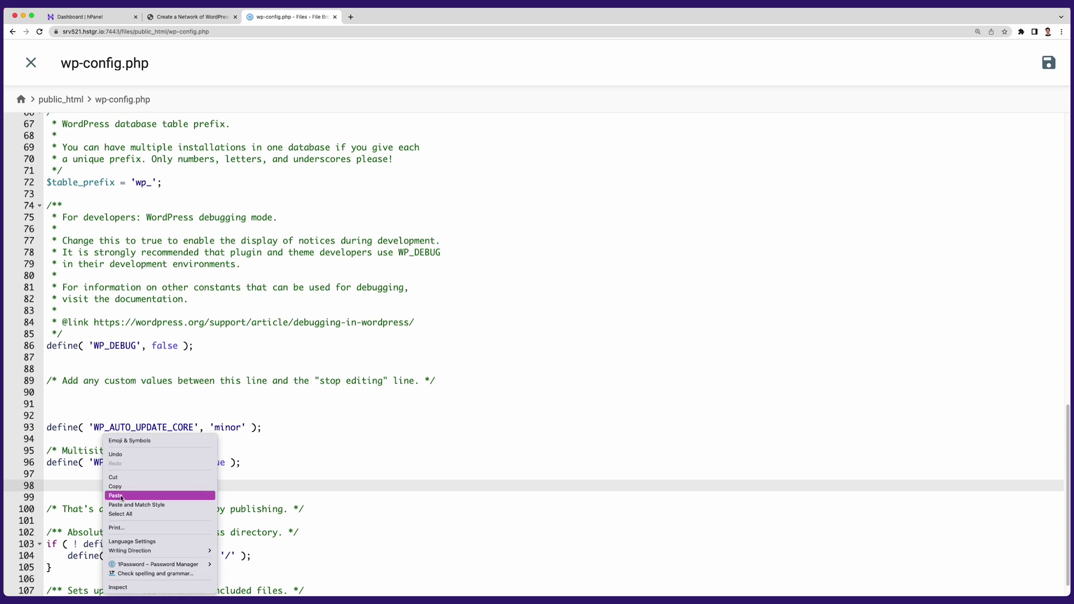
click(121, 497)
scroll(277, 499, down, 3)
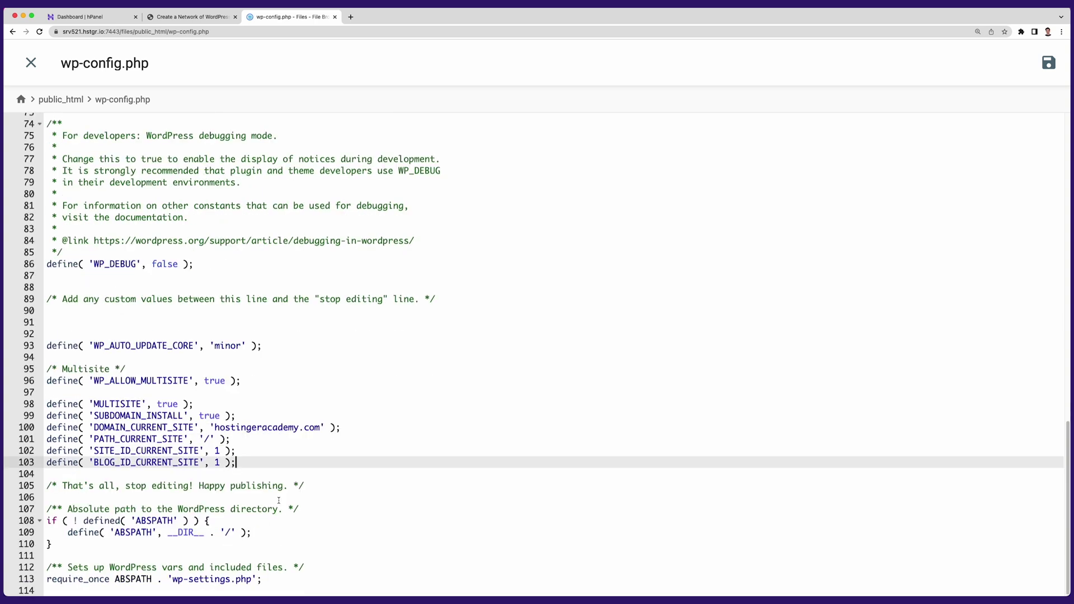
drag(215, 428, 320, 428)
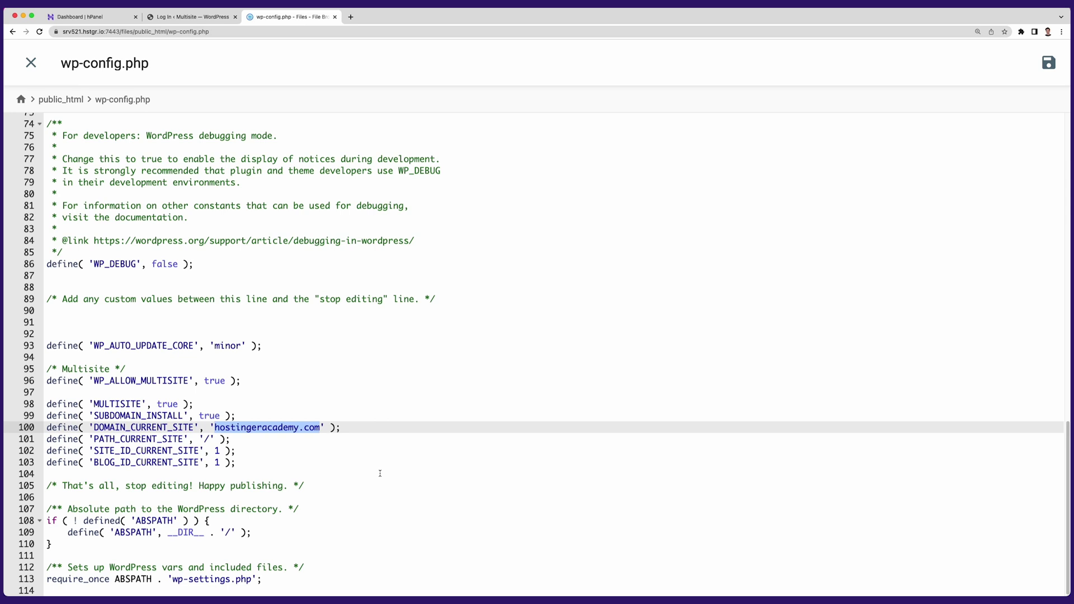
click(256, 466)
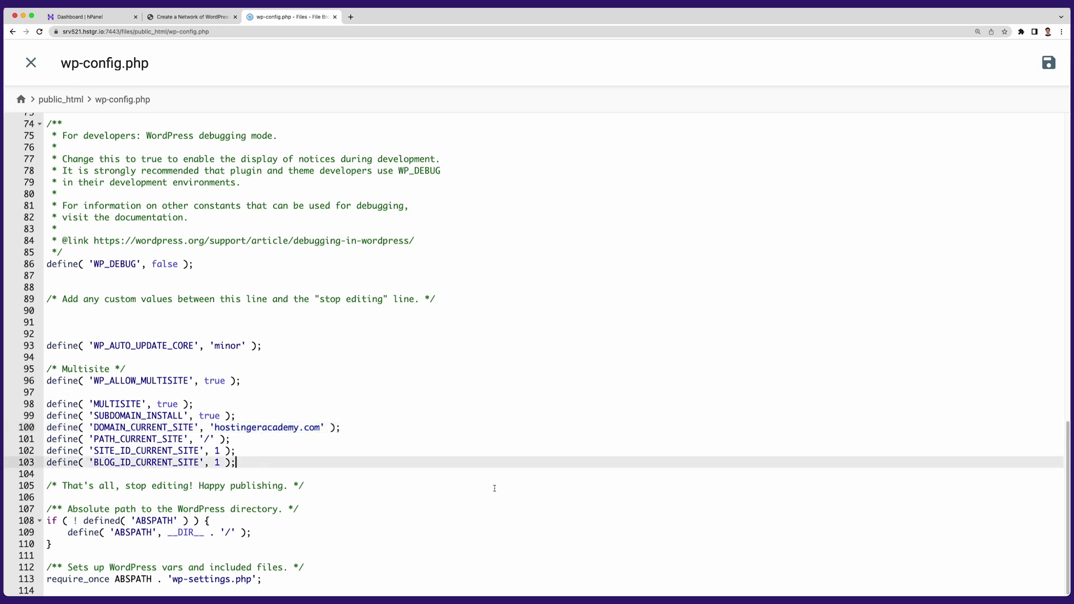
click(1049, 63)
Step: Close wp-config.php and select the .htaccess rewrite rules in the network setup instructions
click(30, 62)
click(197, 18)
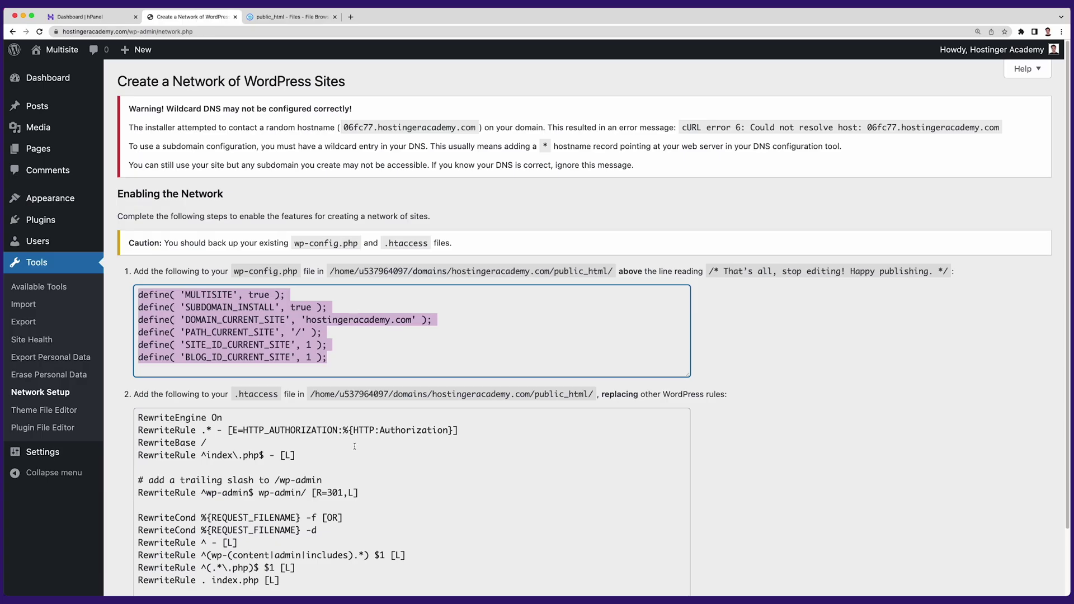
scroll(355, 446, down, 2)
drag(138, 356, 299, 527)
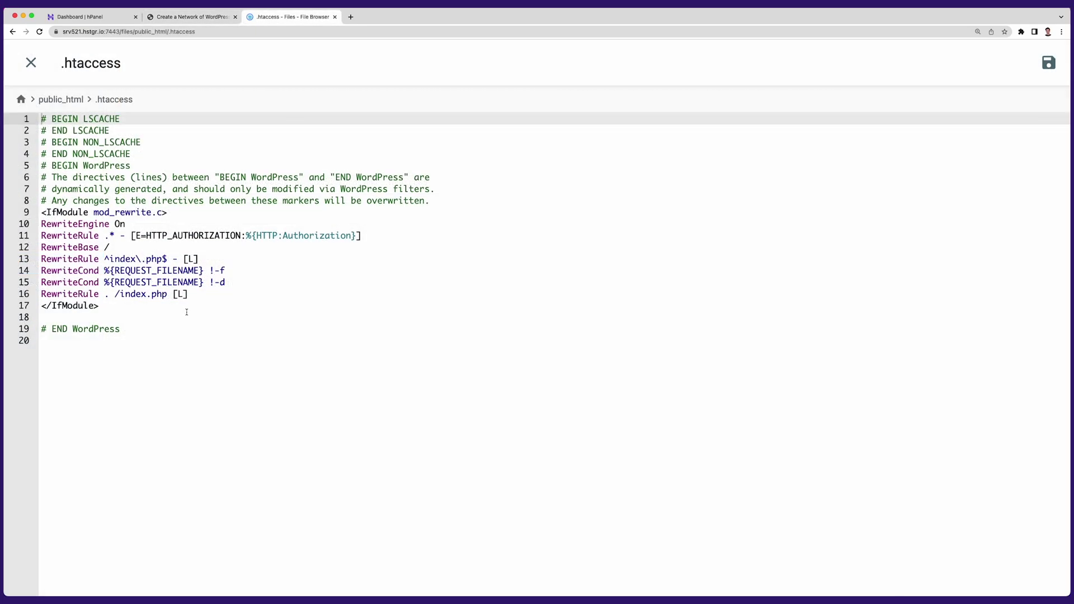
Step: Replace all existing .htaccess text with the multisite rewrite rules and save the file
drag(168, 330, 41, 115)
right_click(236, 272)
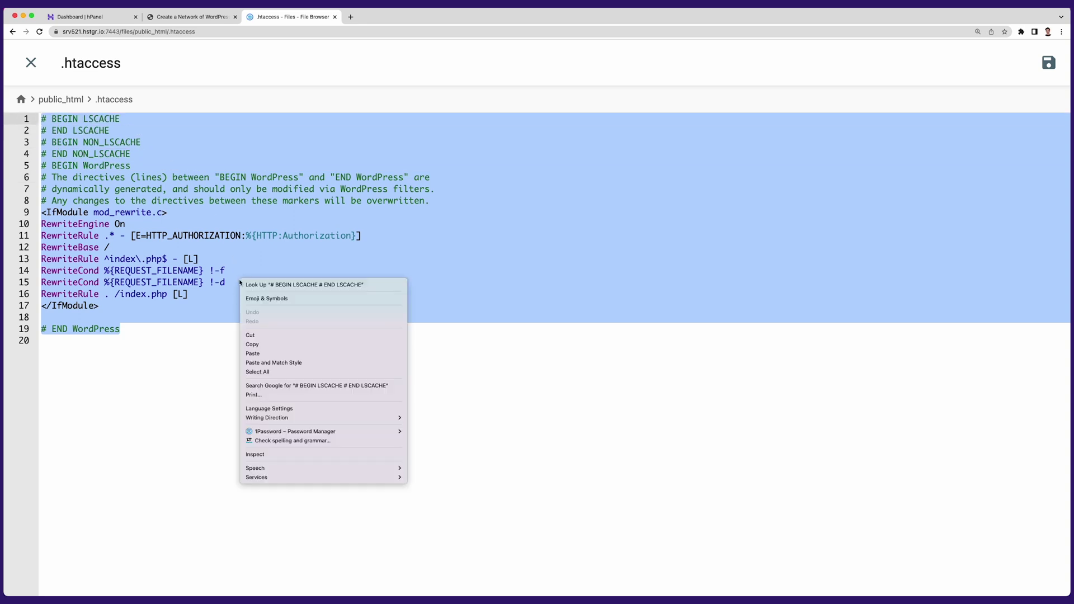
click(272, 355)
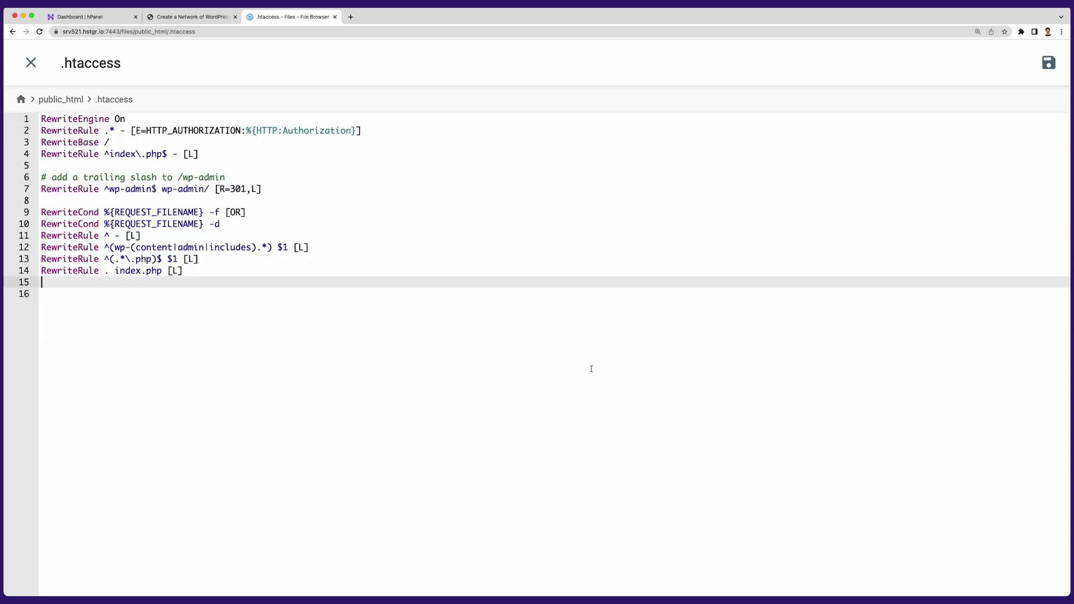
click(1048, 66)
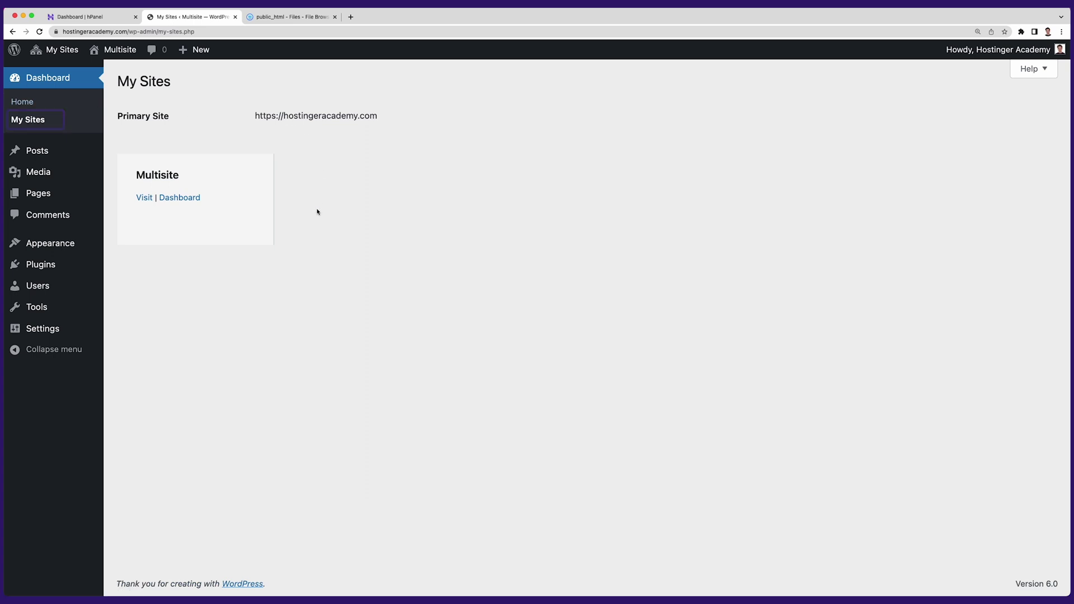
mouse_move(63, 51)
mouse_move(93, 71)
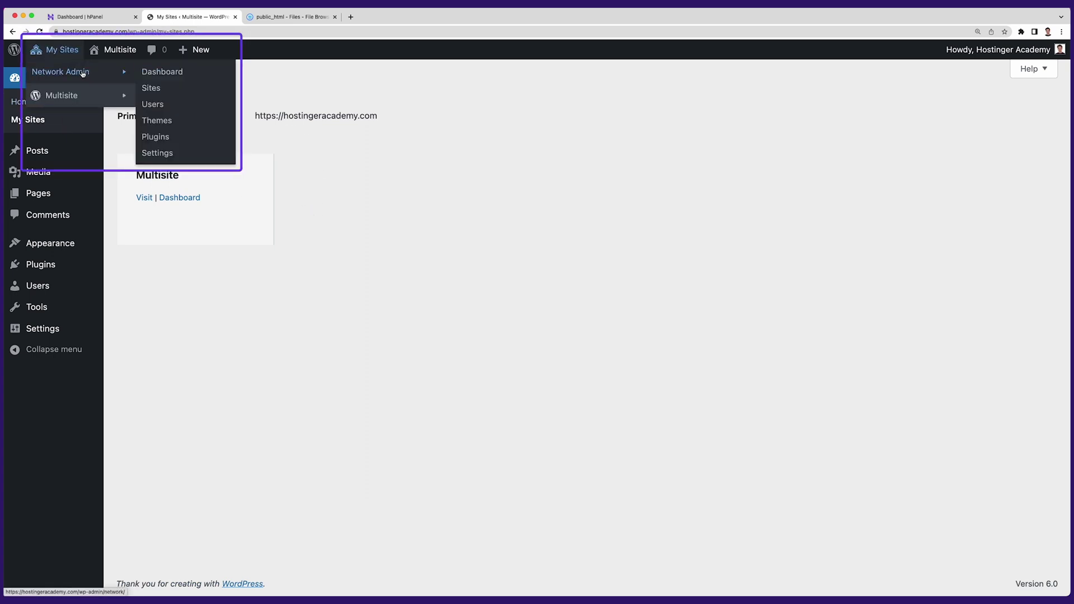
click(160, 71)
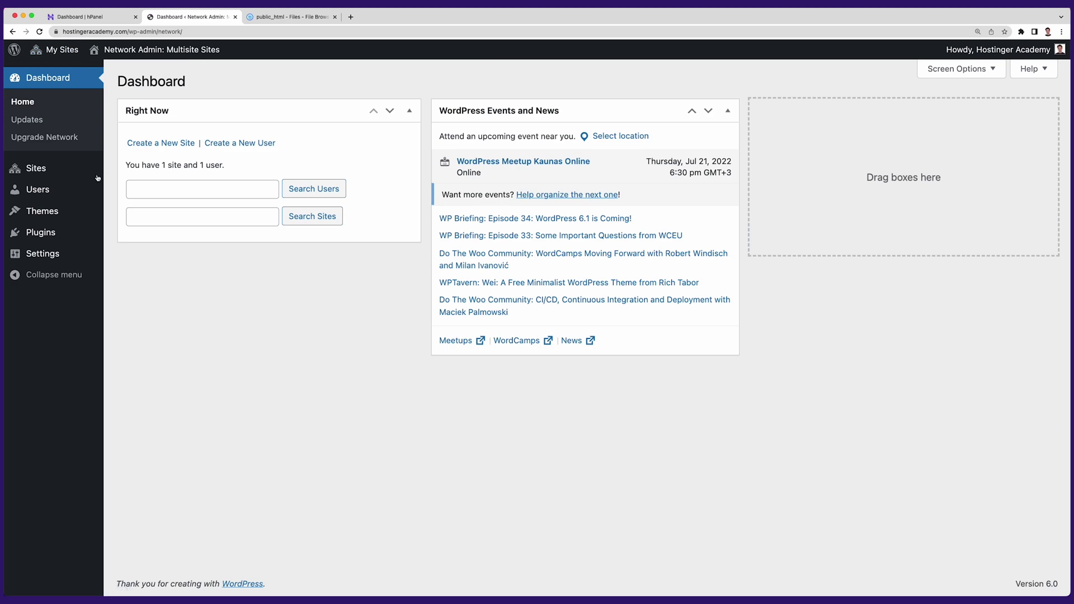
mouse_move(66, 193)
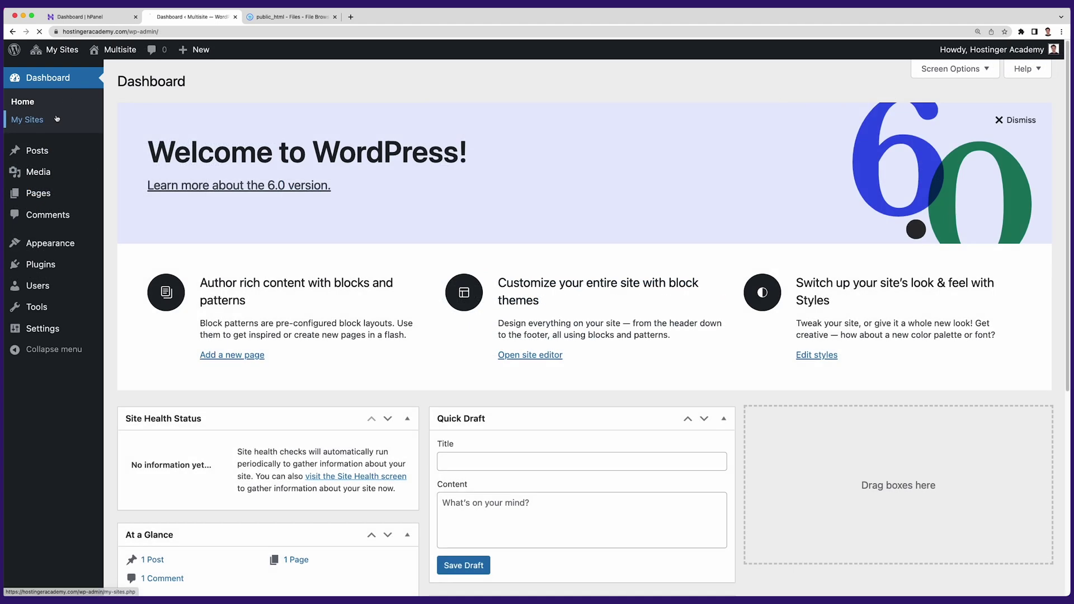
click(57, 118)
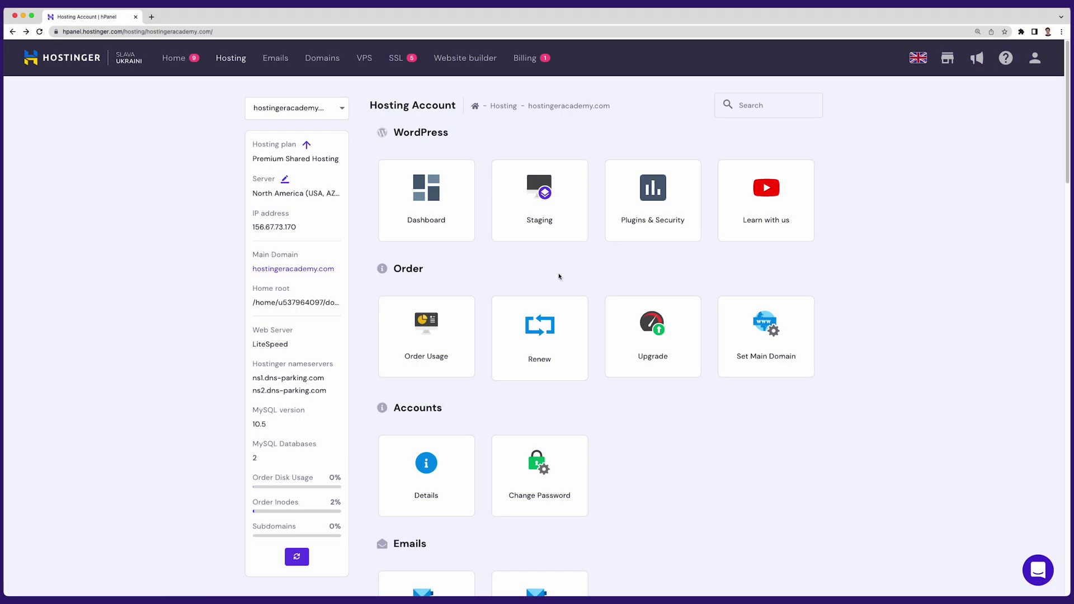
Step: Copy the server IP 156.67.73.170 and find the DNS Zone Editor via 'dns'
drag(309, 228, 254, 228)
key(ctrl+c)
right_click(270, 227)
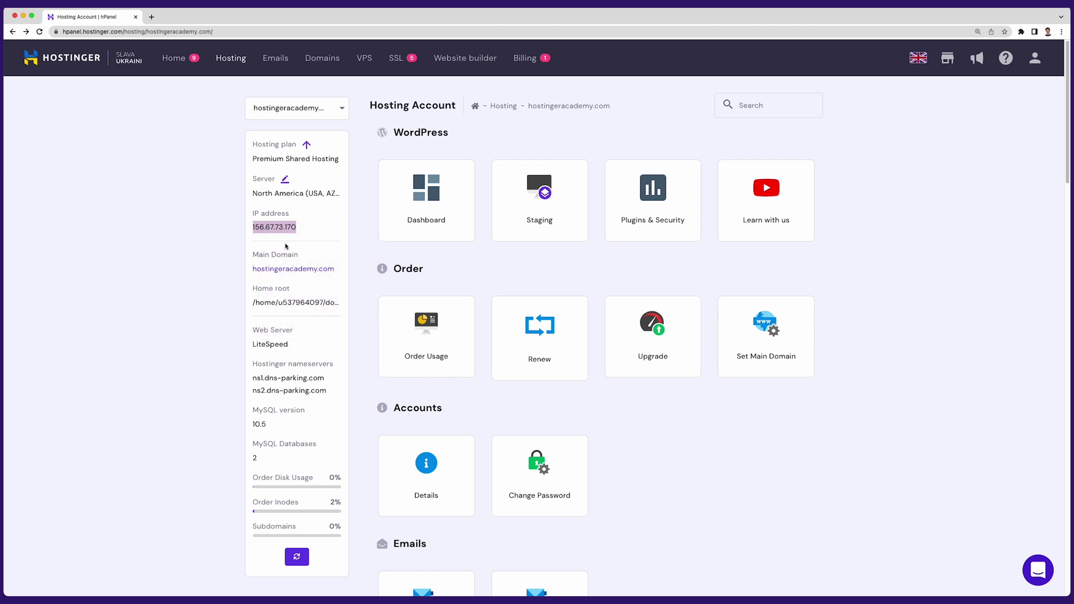
click(741, 106)
text(dns)
click(454, 190)
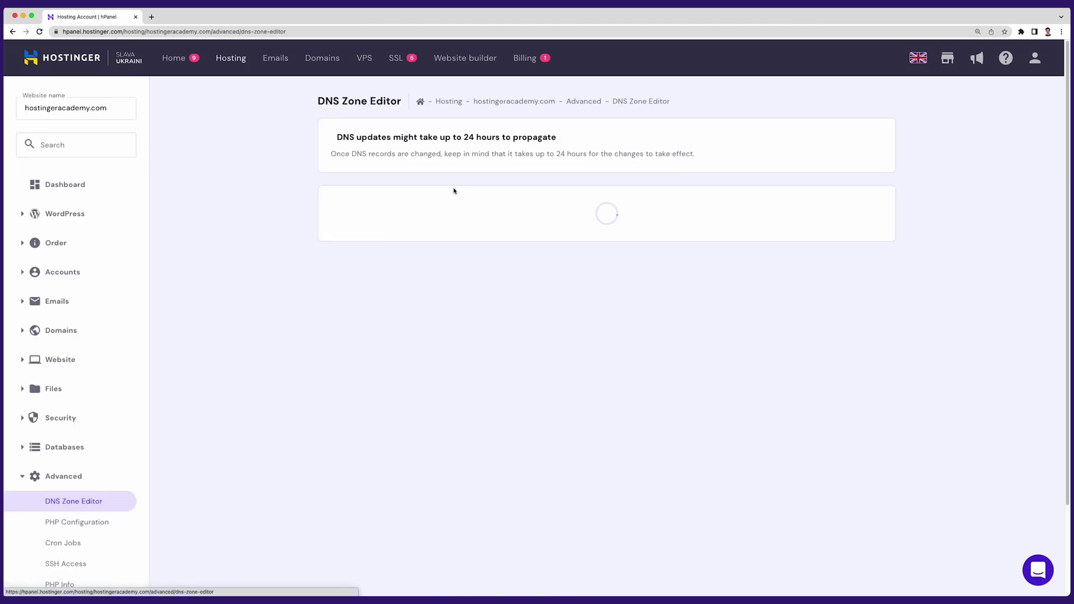
Step: Add an A record named * pointing to 156.67.73.170
double_click(469, 246)
text(*)
right_click(594, 240)
click(621, 301)
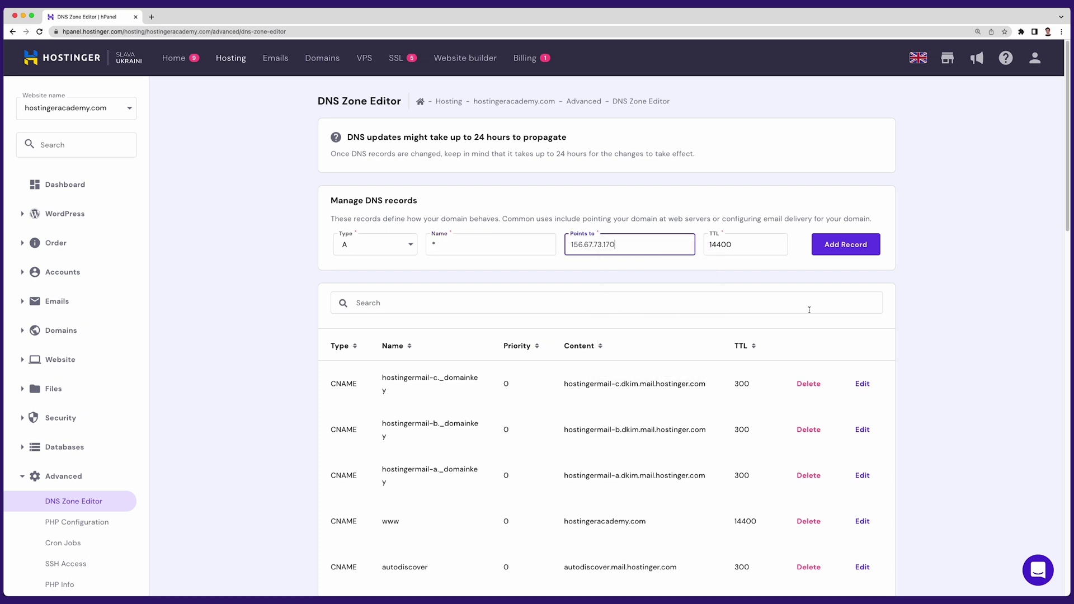
click(841, 252)
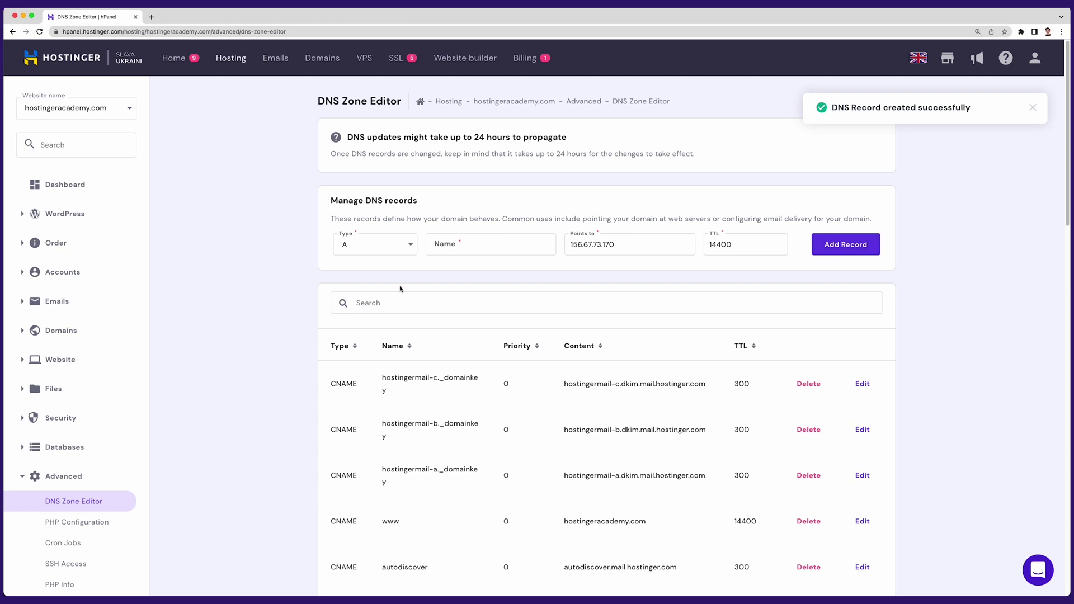
Step: Create subdomain 'test' of hostingeracademy.com with a custom folder set to public_html
click(73, 145)
text(subdo)
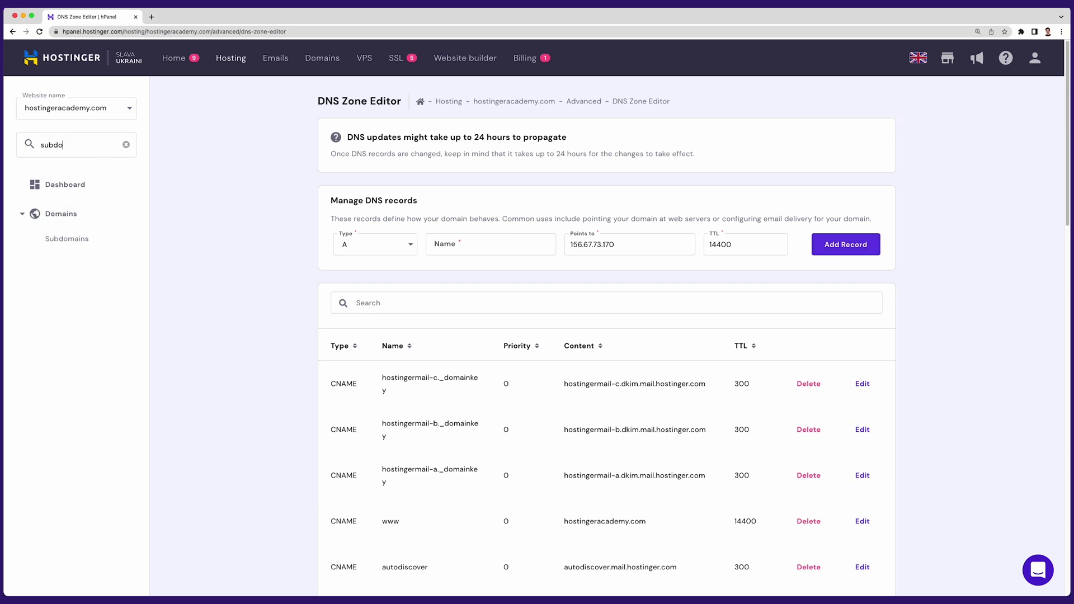
click(64, 238)
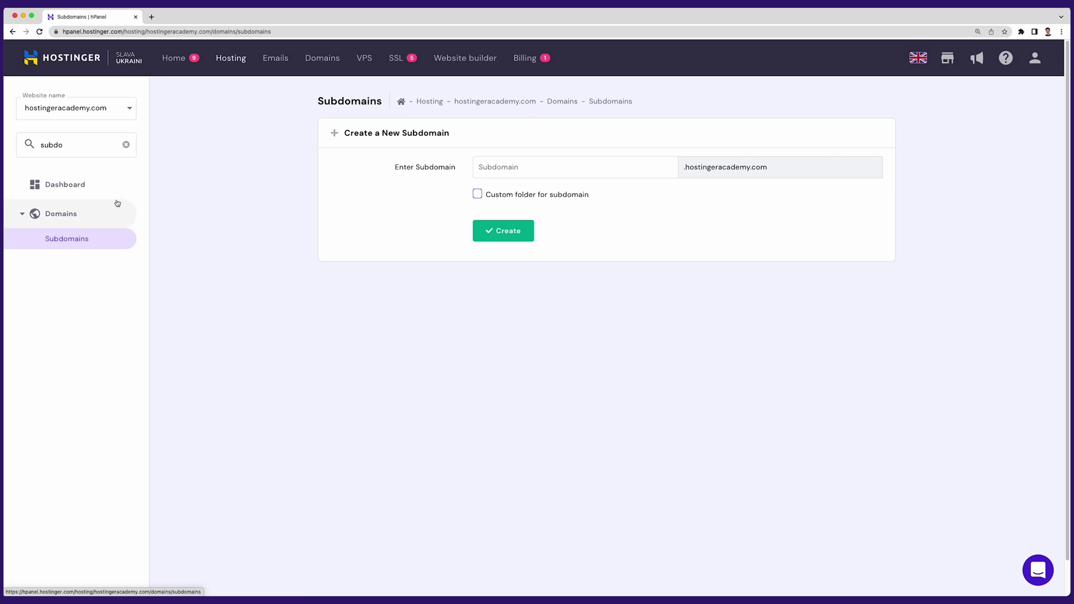
click(544, 171)
text(test)
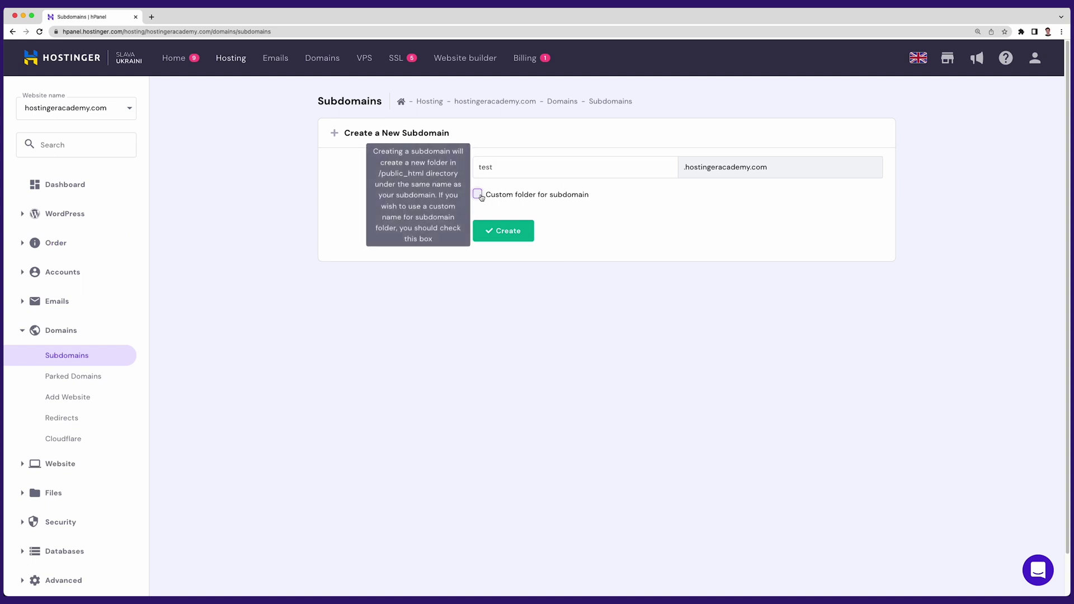
click(477, 194)
click(761, 222)
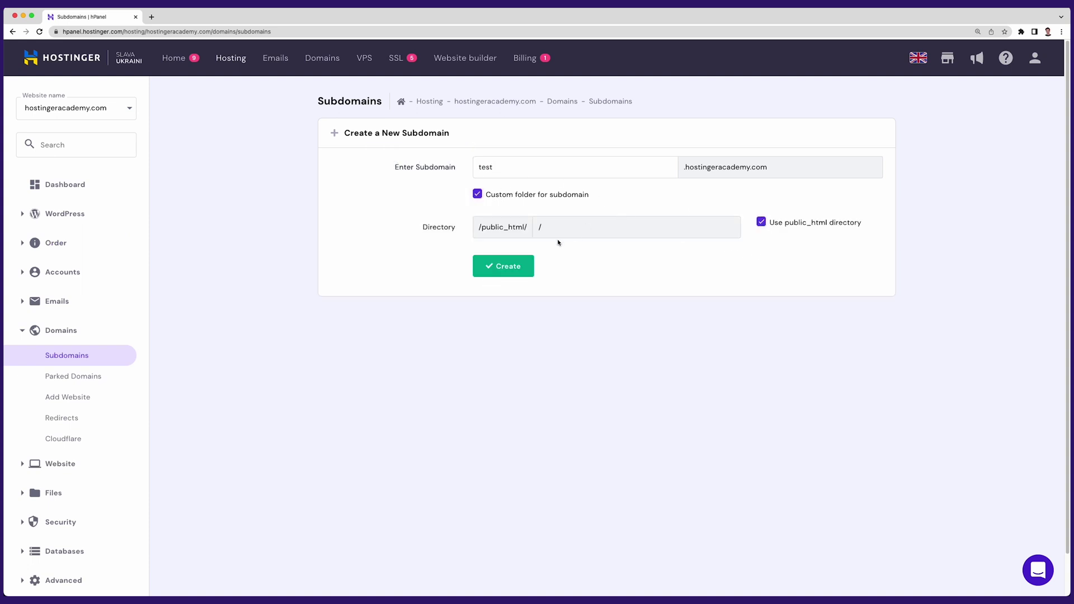
click(531, 272)
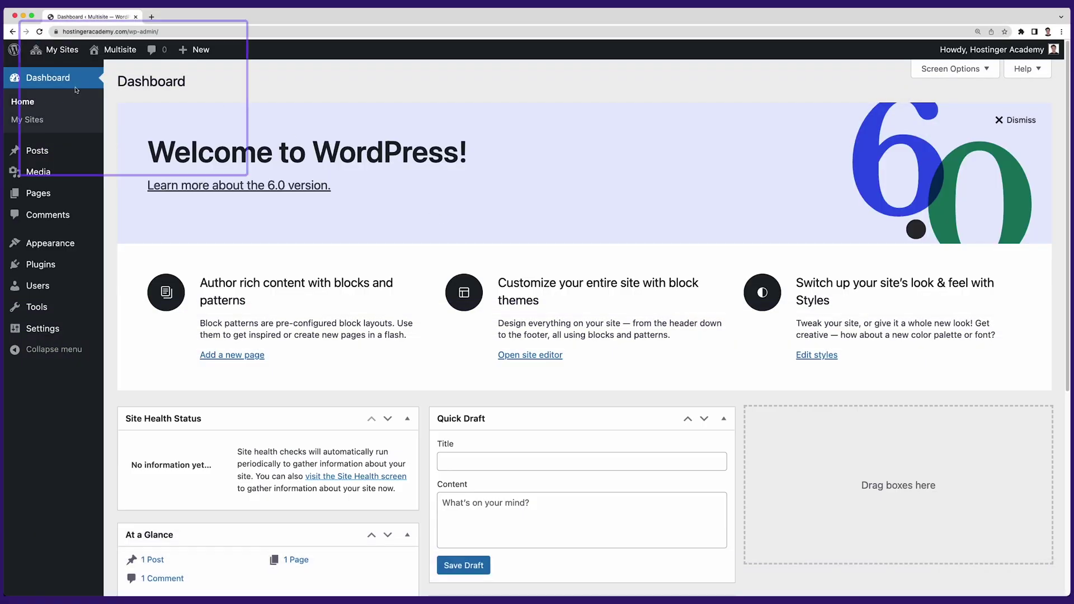
Step: Go to Network Admin's Sites list and start adding a new site
mouse_move(59, 49)
mouse_move(73, 71)
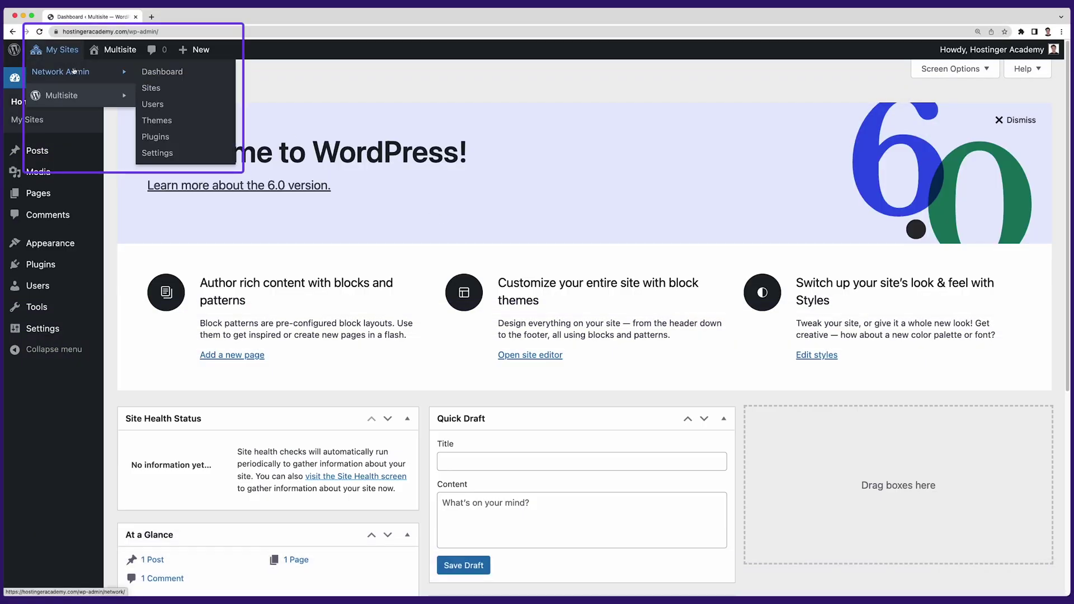
click(152, 88)
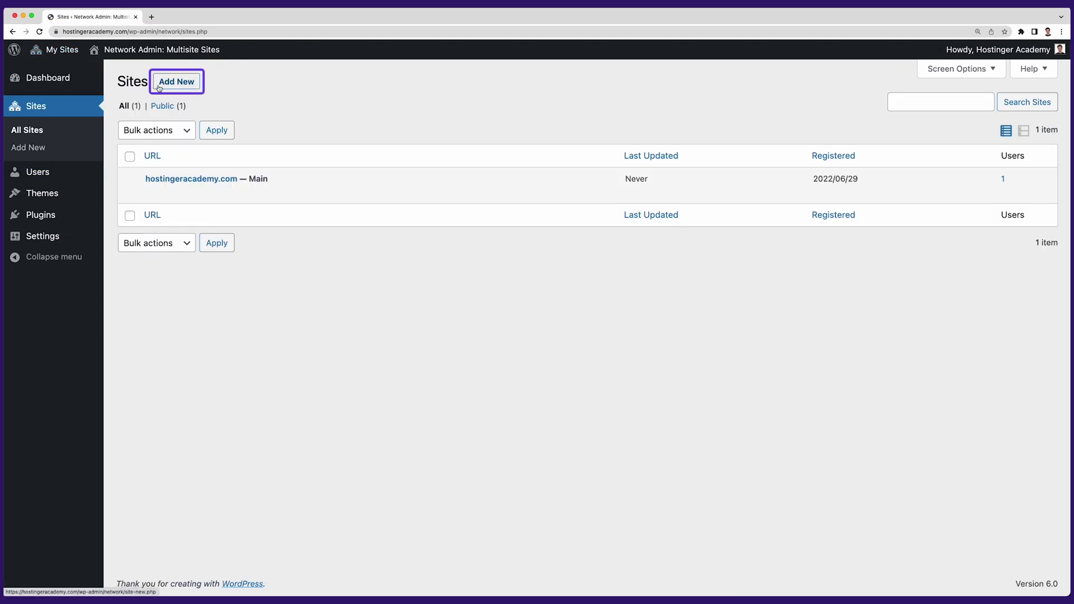
click(161, 86)
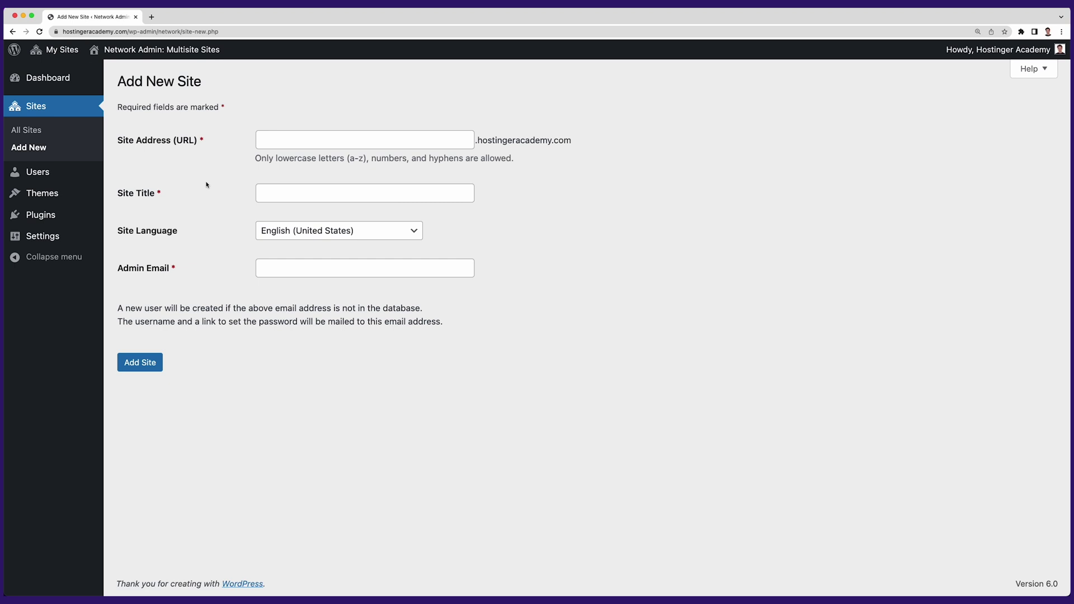
Step: Add site address 'test' titled 'demo site' with the admin's e-mail, then check its title
click(274, 143)
text(test)
click(288, 187)
text(demo site)
click(307, 269)
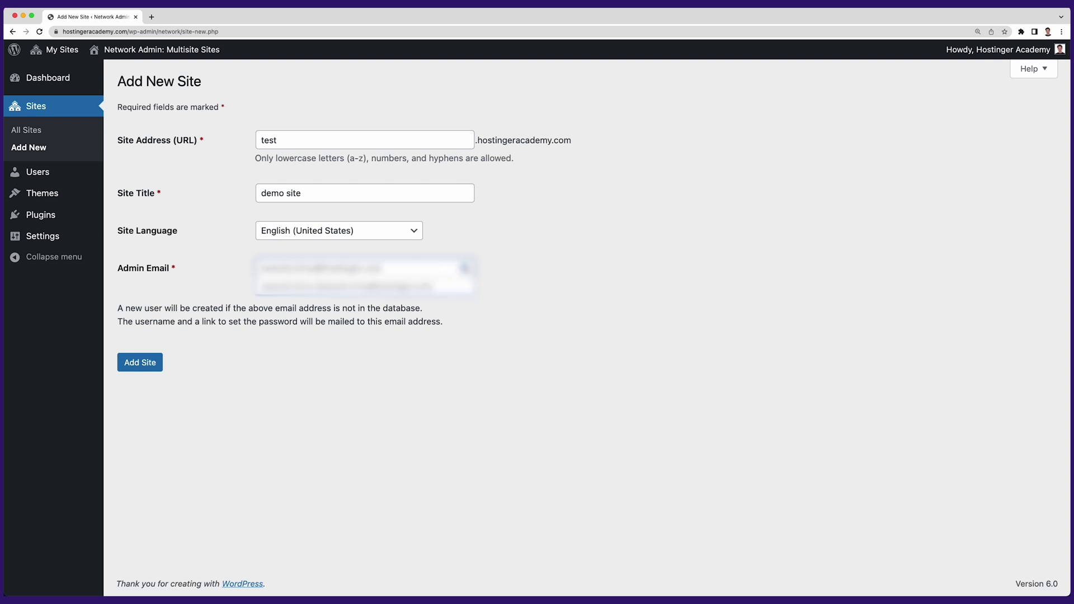
click(161, 359)
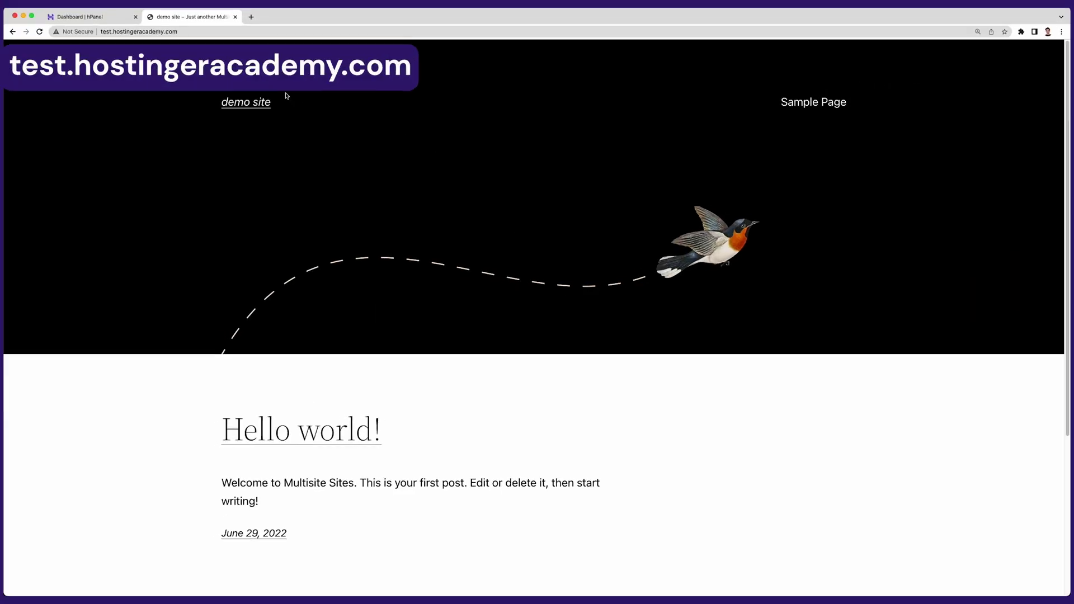
drag(272, 101, 221, 103)
click(369, 168)
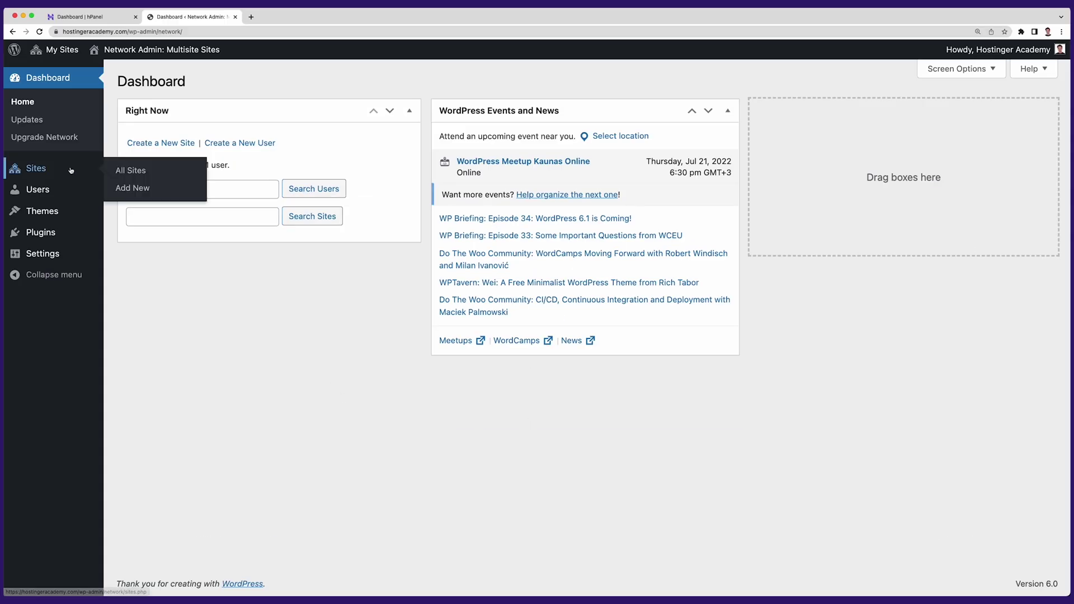
Step: Show the All Sites list listing hostingeracademy.com and test.hostingeracademy.com
click(132, 170)
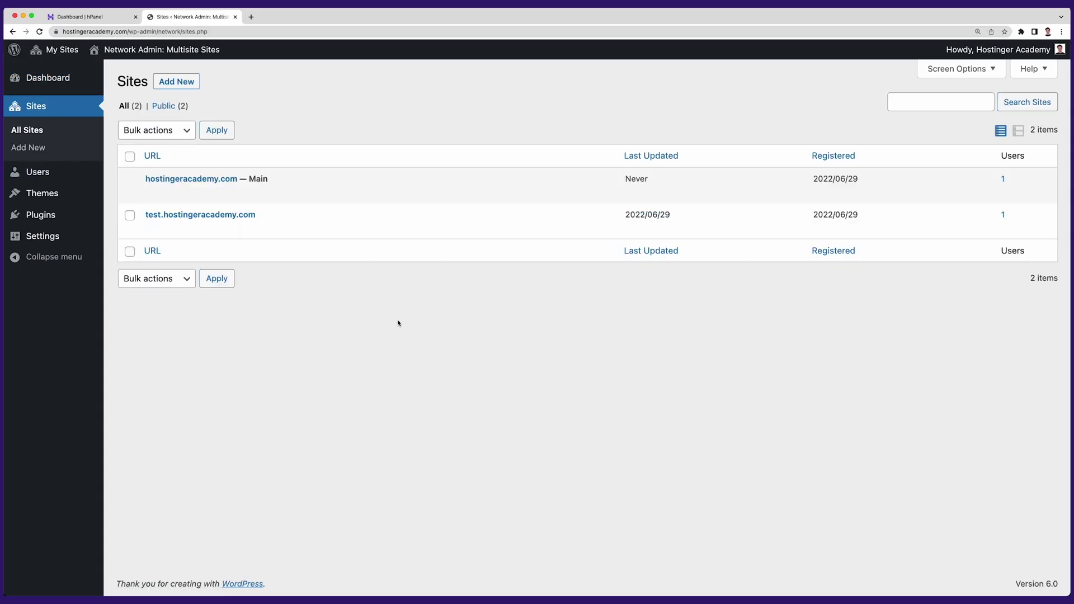